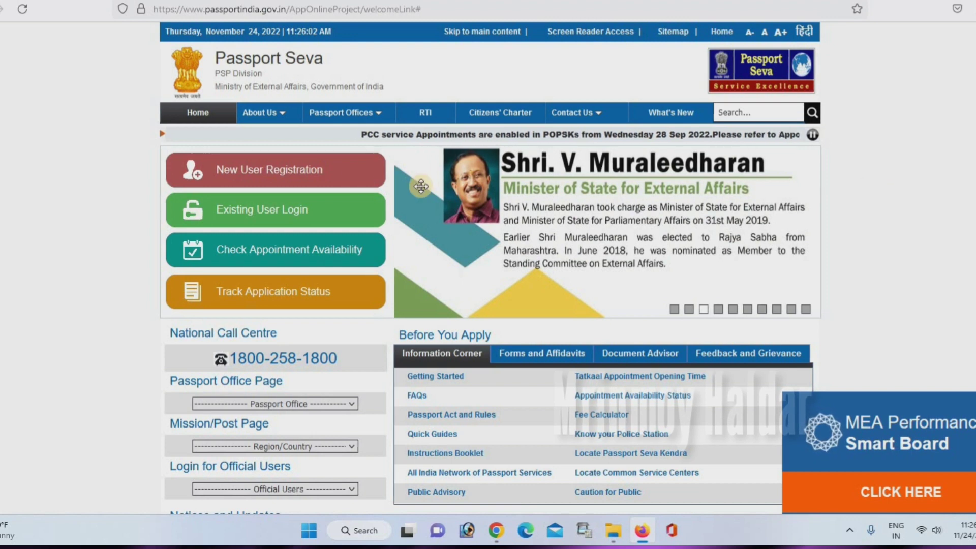
- Open the new user registration form and look through its fields down to the Register option
click(251, 173)
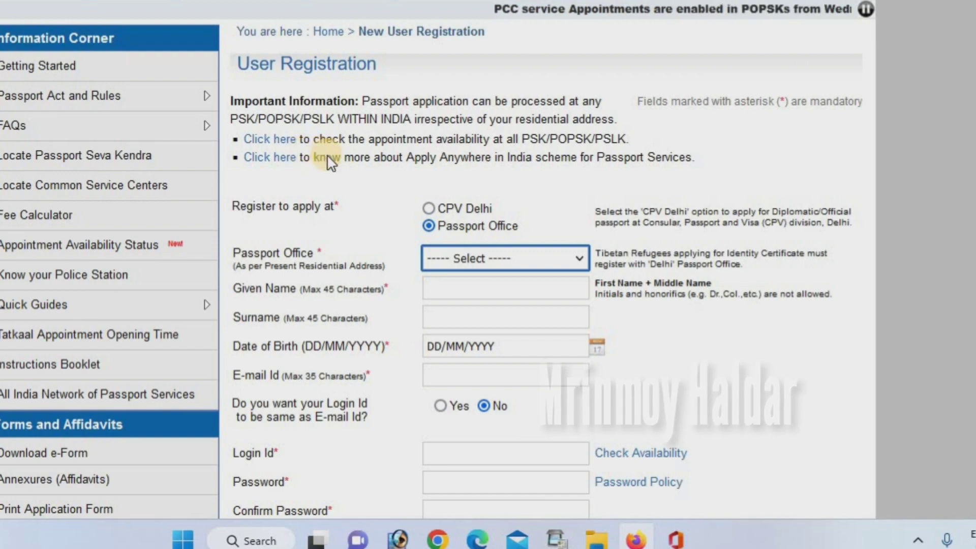
scroll(409, 226, down, 5)
scroll(409, 226, down, 1)
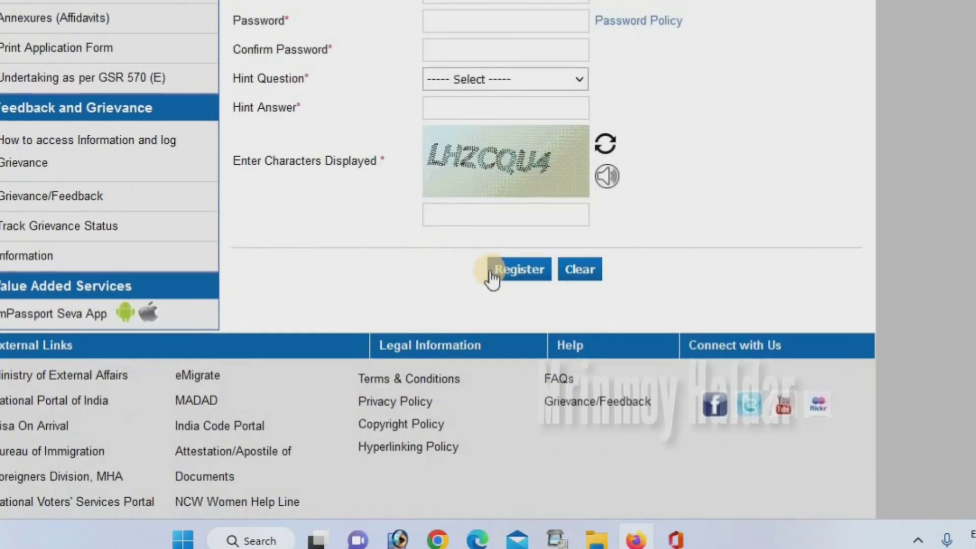
scroll(491, 277, up, 3)
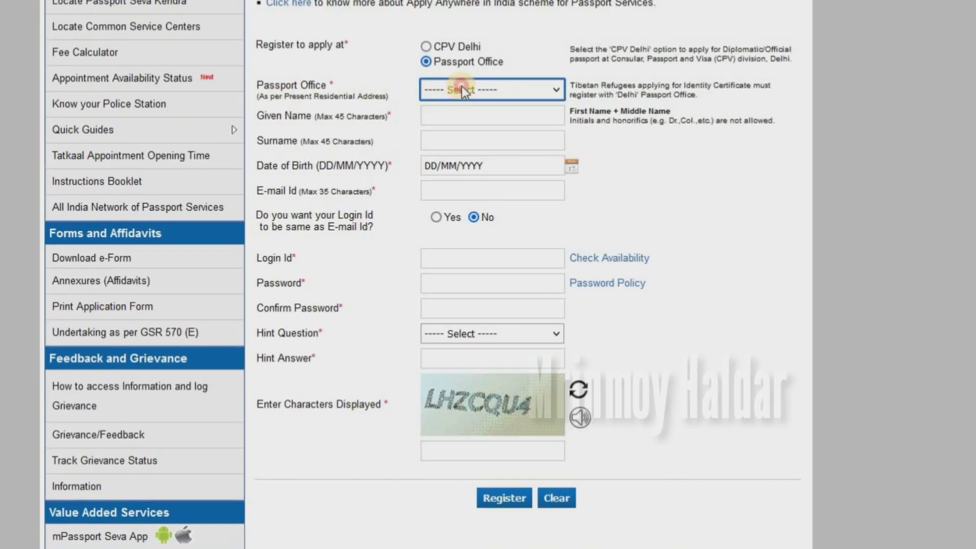
- Set the passport office in the registration form to Kolkata
click(463, 89)
scroll(459, 249, down, 6)
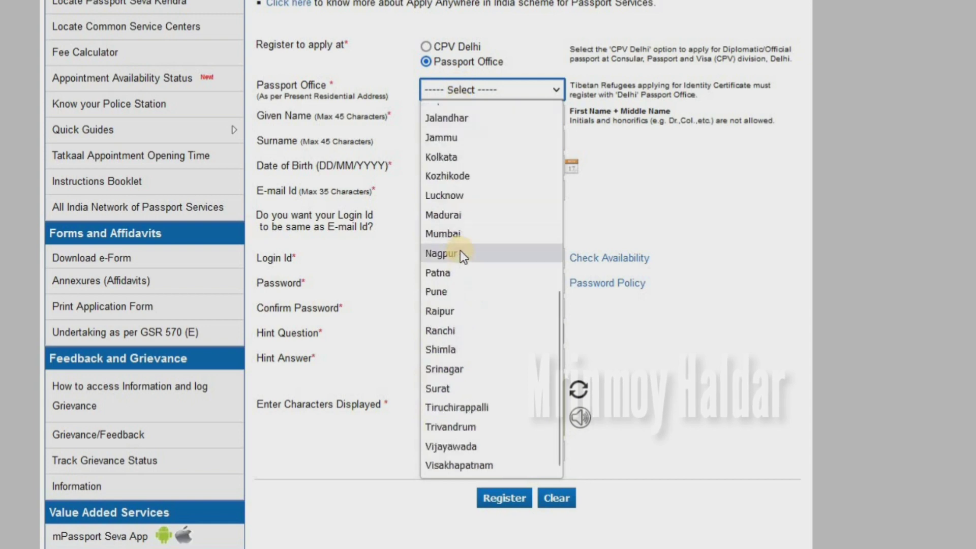
scroll(459, 250, up, 4)
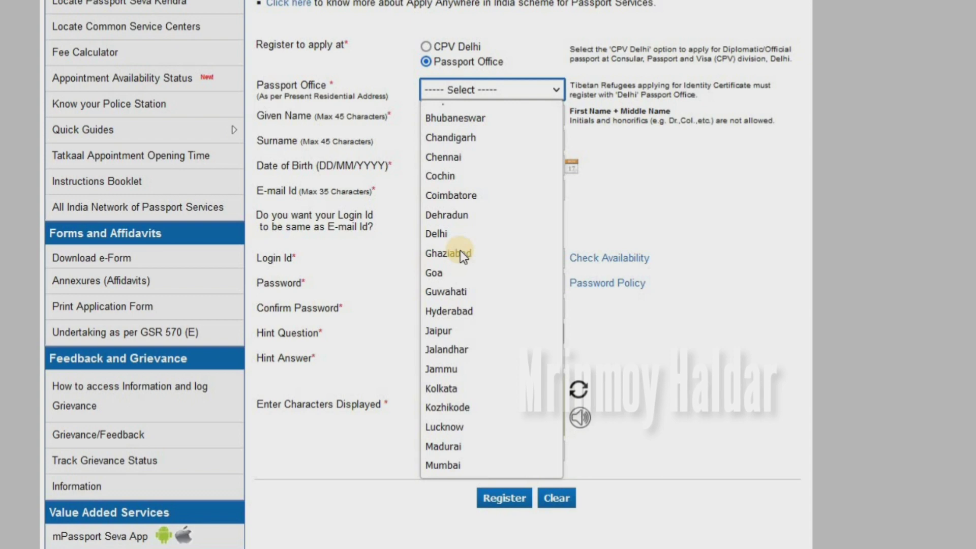
click(456, 388)
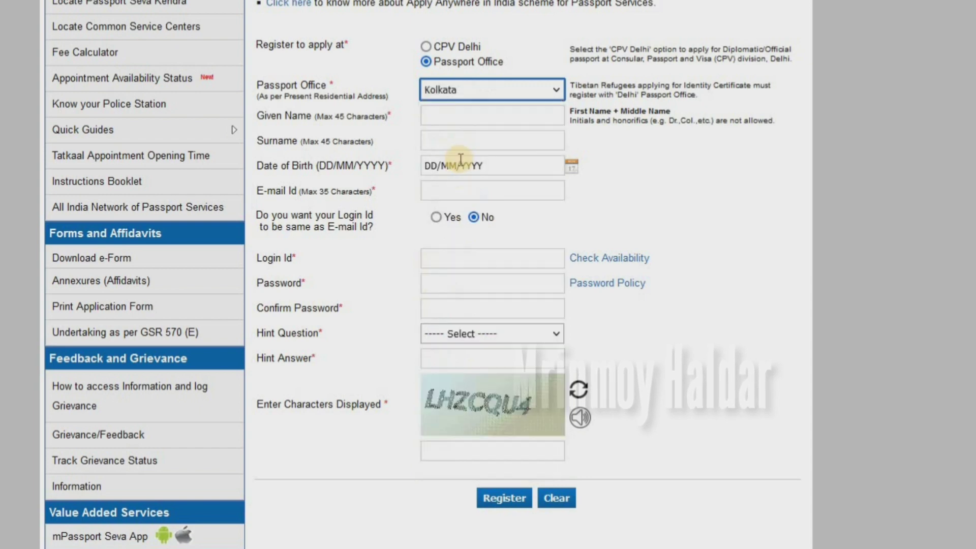
- Go through the given name, surname, date of birth, e-mail and hint question fields of the registration form, leaving them empty
click(467, 117)
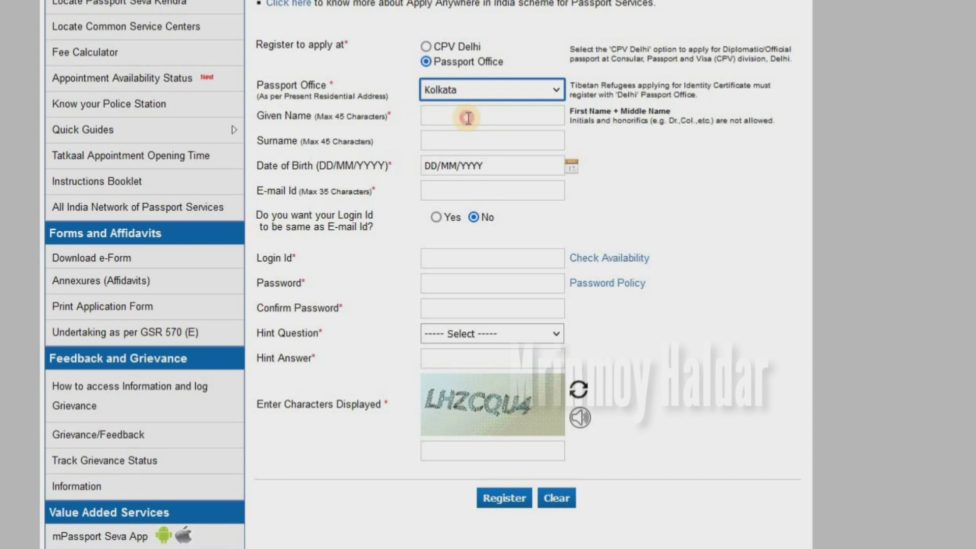
click(457, 145)
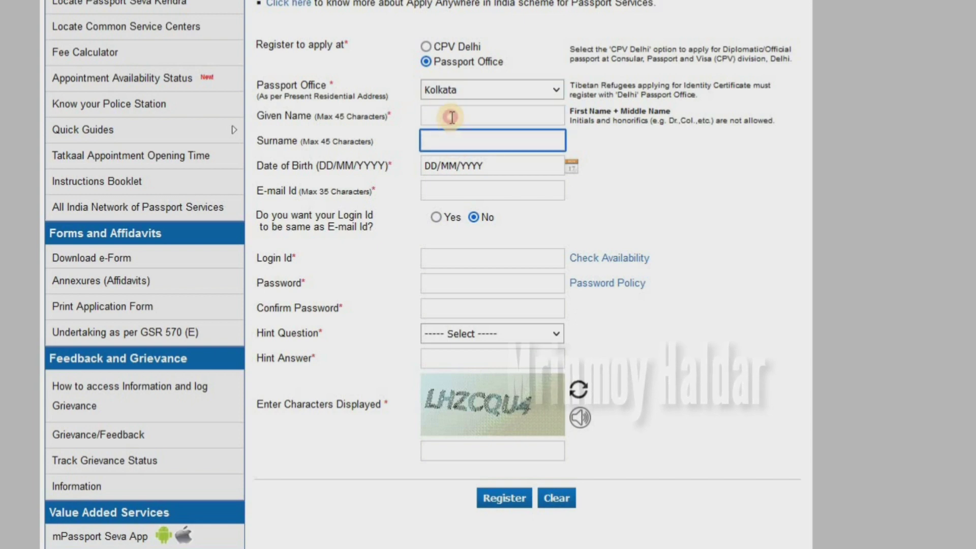
click(451, 117)
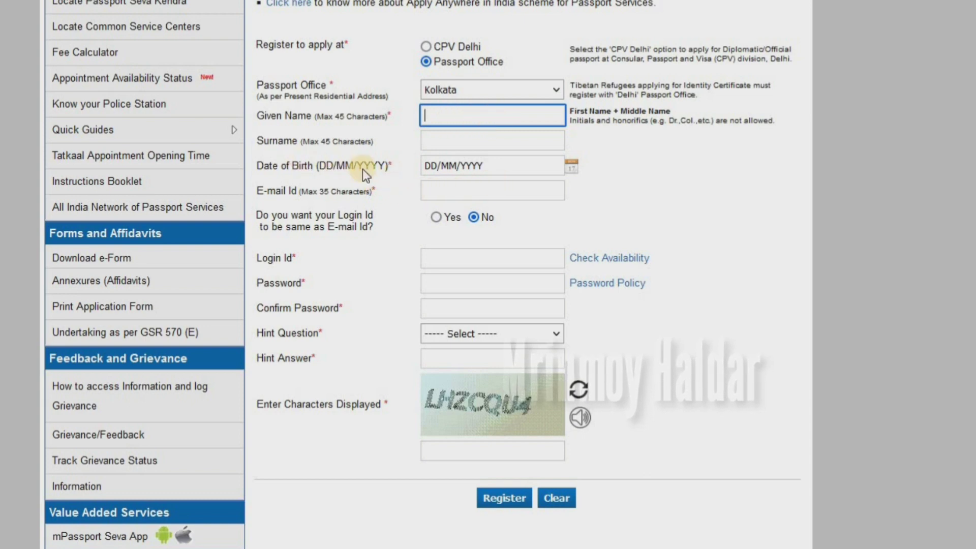
click(573, 169)
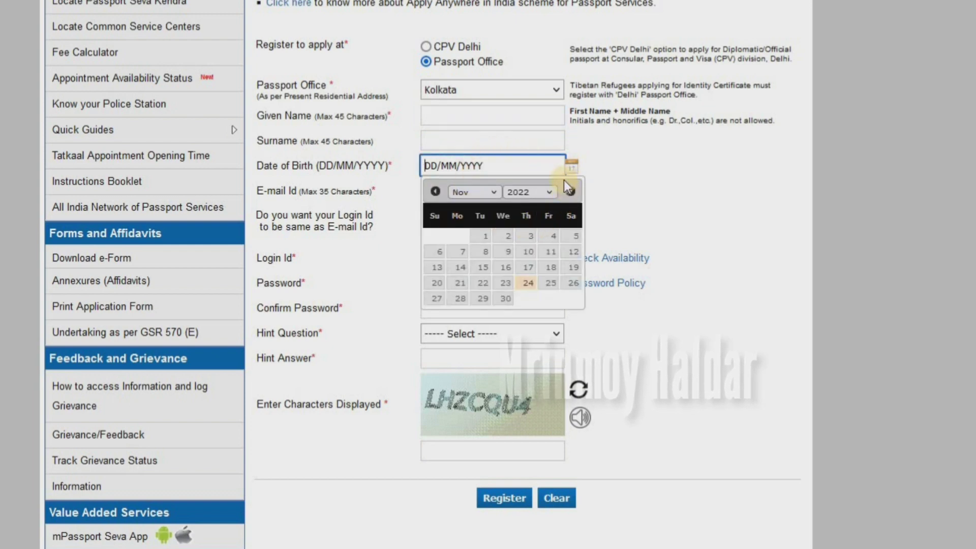
click(571, 166)
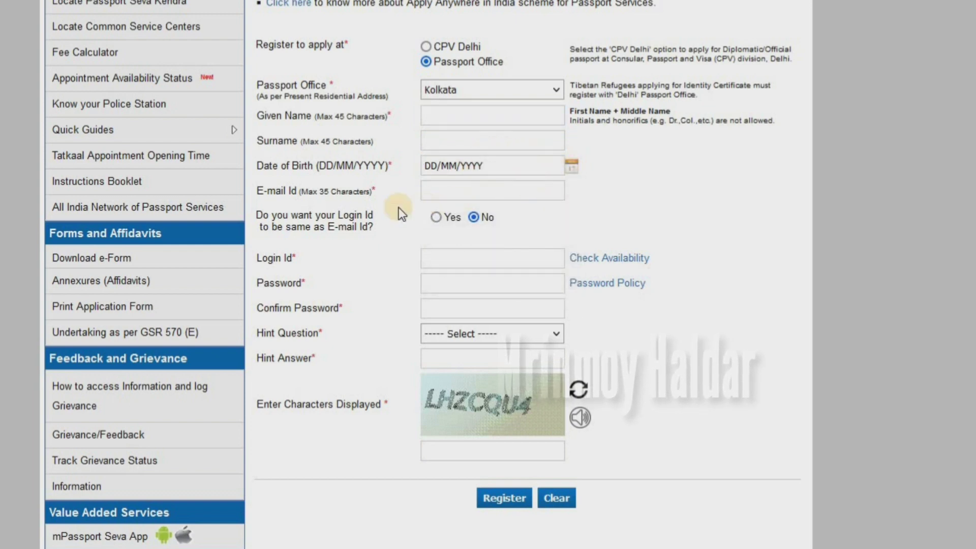
click(479, 196)
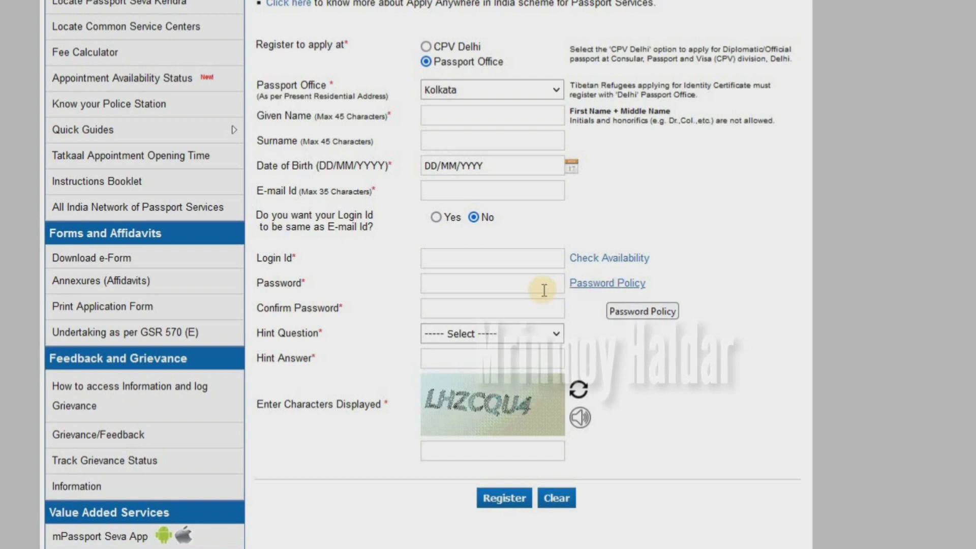
click(517, 333)
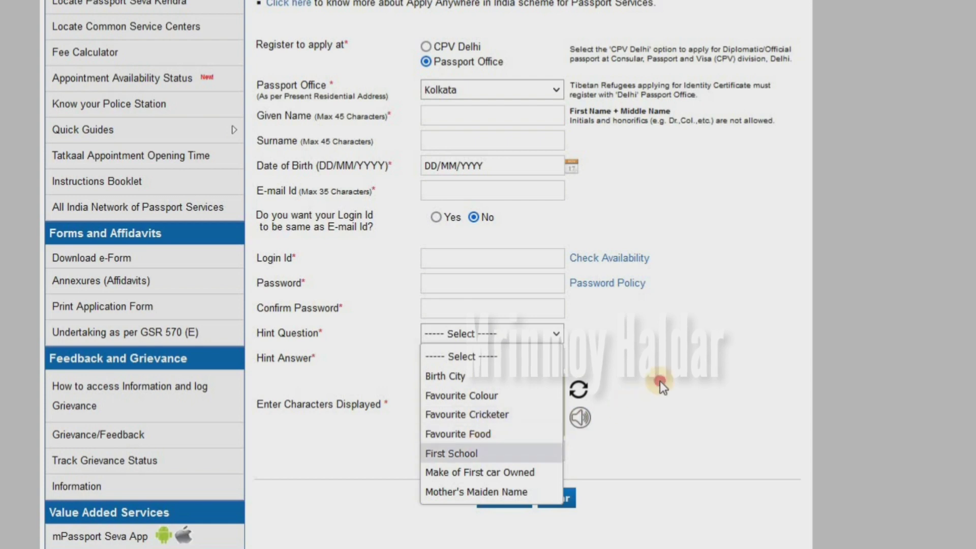
click(408, 362)
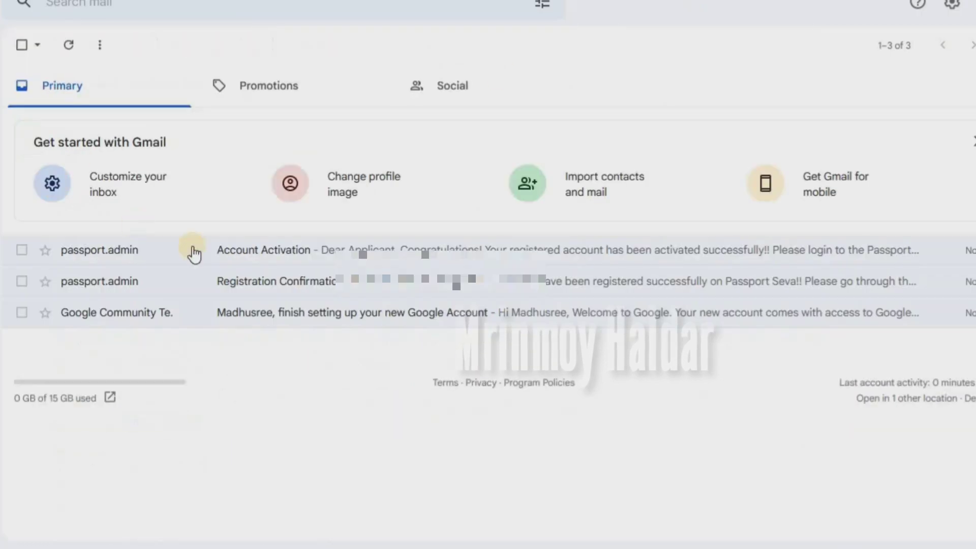
- Open the Registration Confirmation e-mail in Gmail and read through it to the account activation link
click(278, 274)
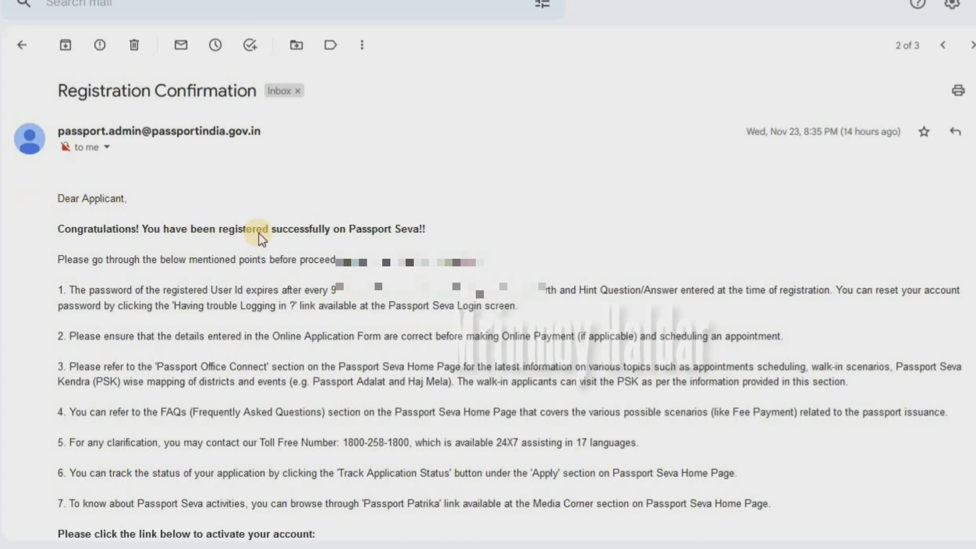
scroll(261, 239, down, 4)
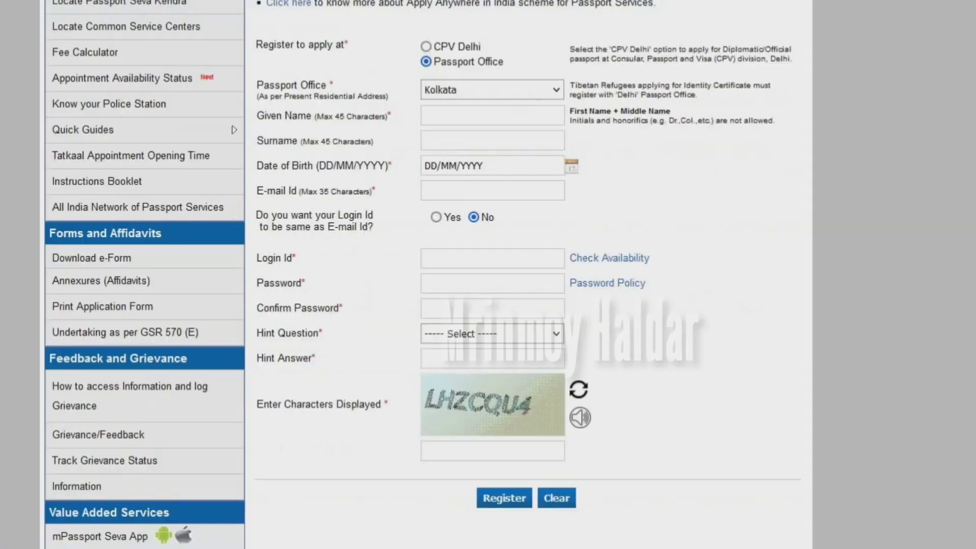
- Return to the Passport Seva home page, dismiss the COVID-19 advisory and open the existing user login
scroll(81, 68, up, 5)
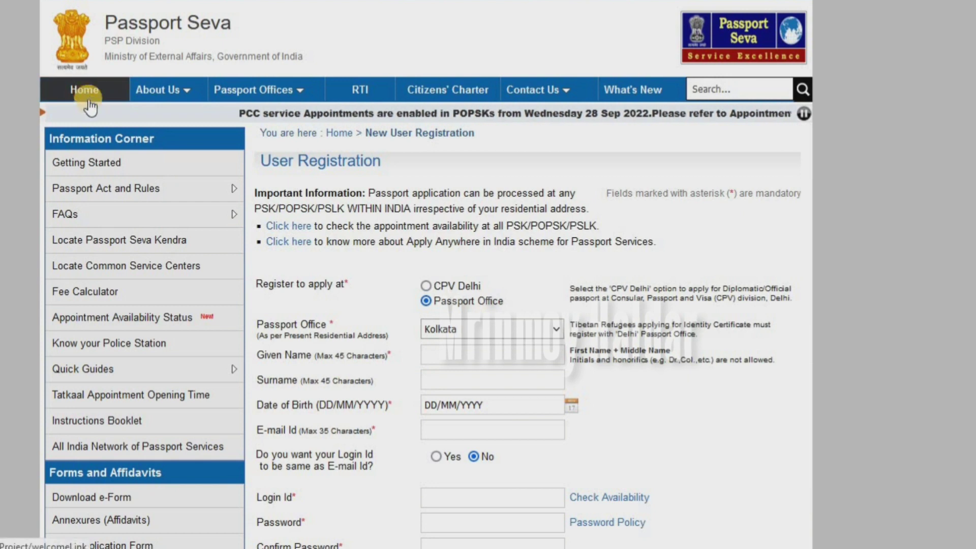
click(129, 240)
click(159, 199)
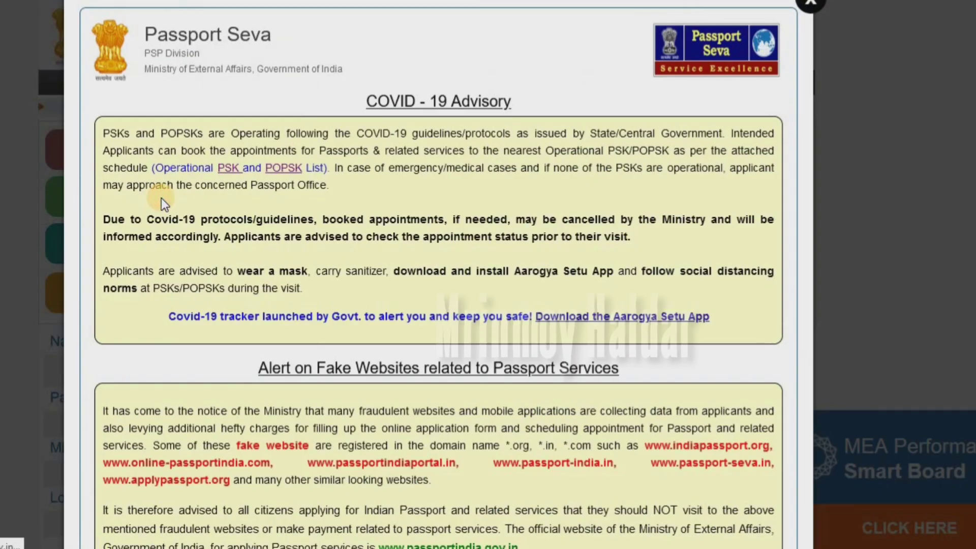
click(811, 4)
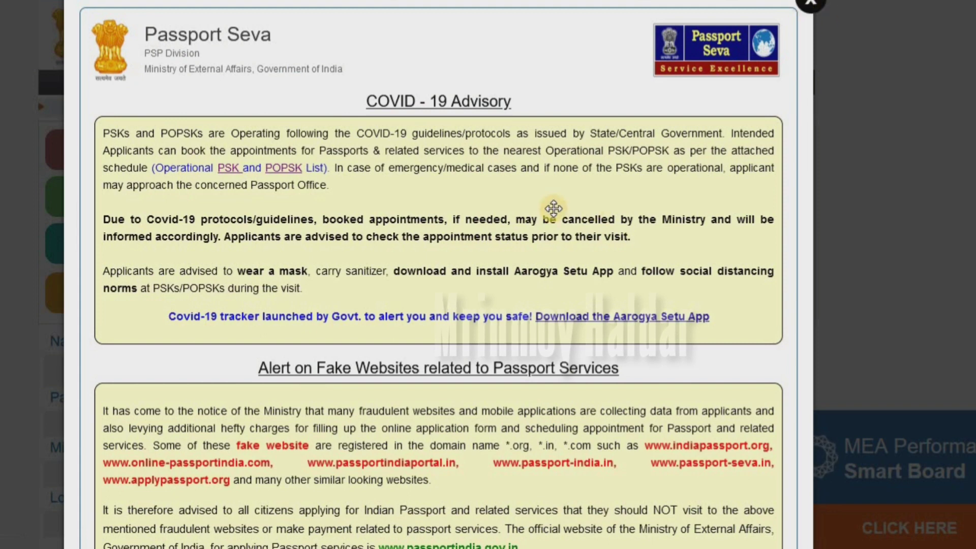
click(208, 217)
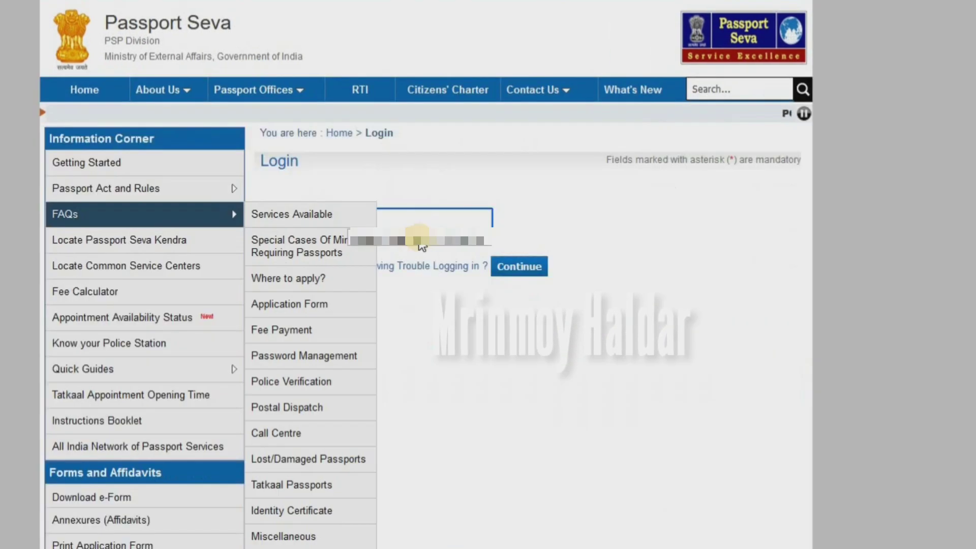
- View the saved entries offered for the Login Id field
click(441, 222)
click(546, 222)
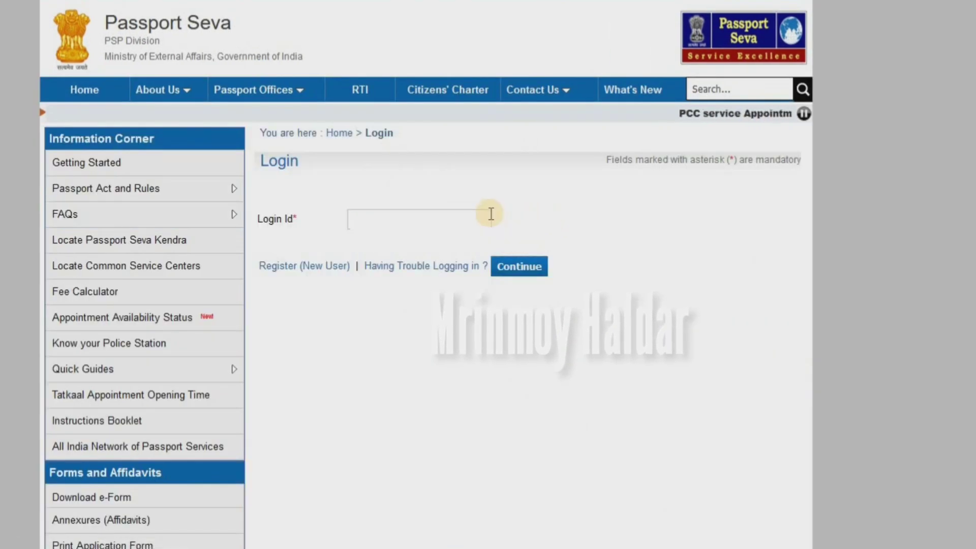
click(491, 214)
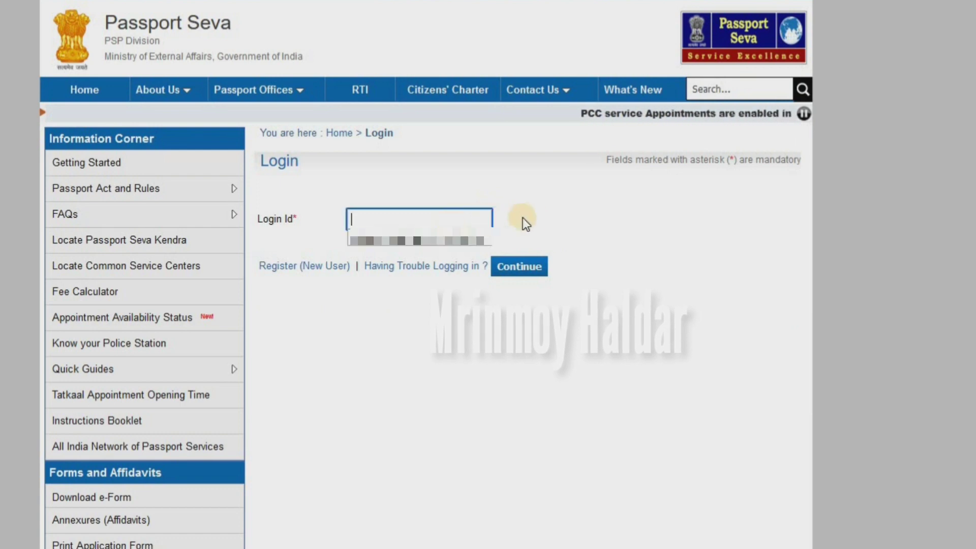
click(513, 235)
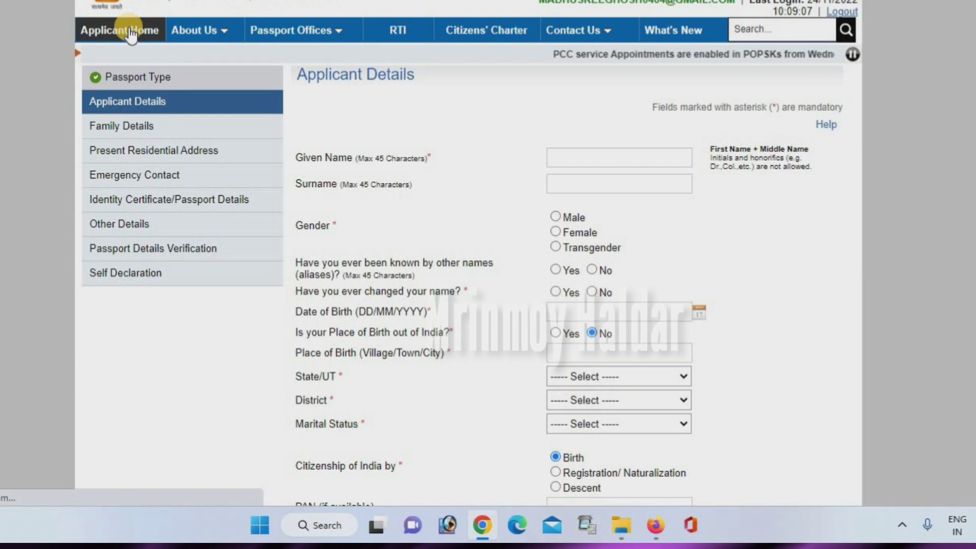
- Start the online form for a fresh passport or re-issue from Applicant Home and choose Normal as the type of application
click(132, 30)
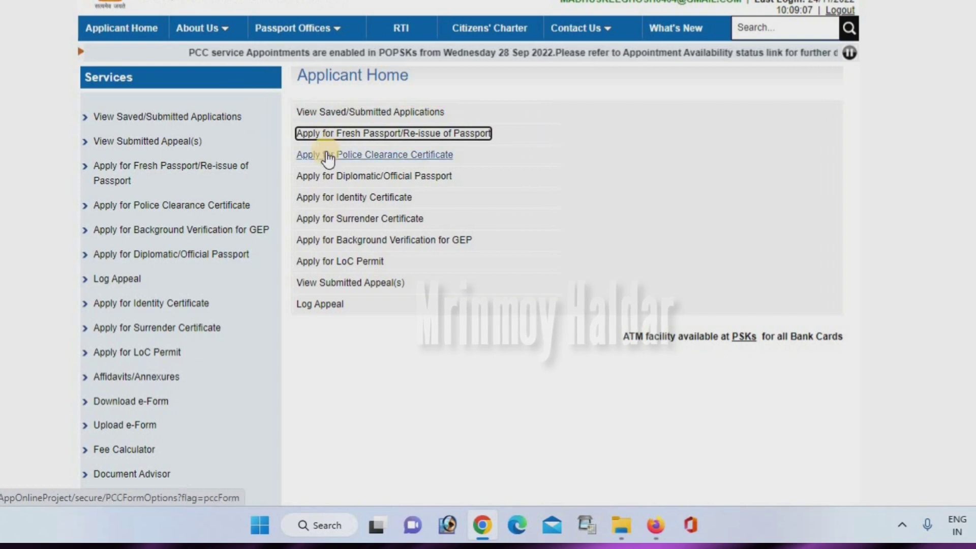
click(410, 133)
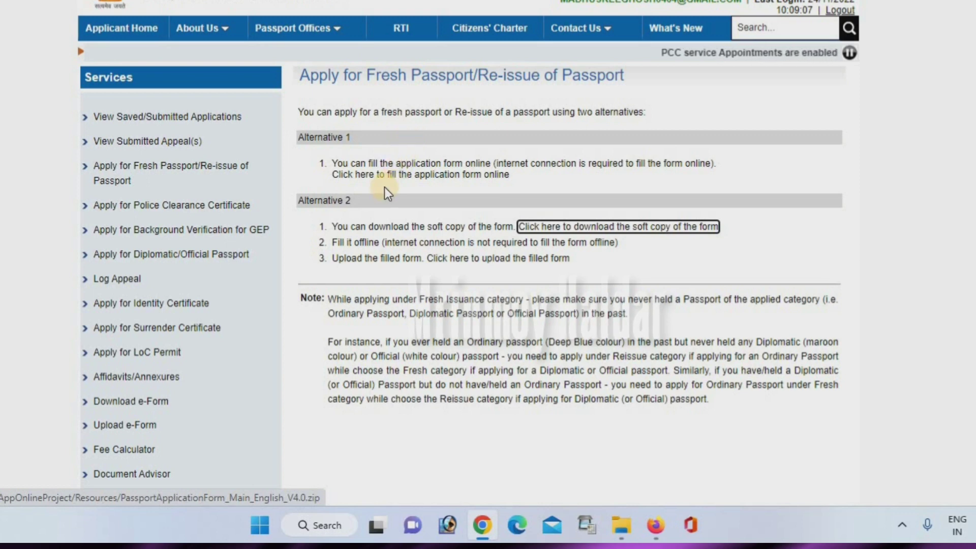
click(430, 175)
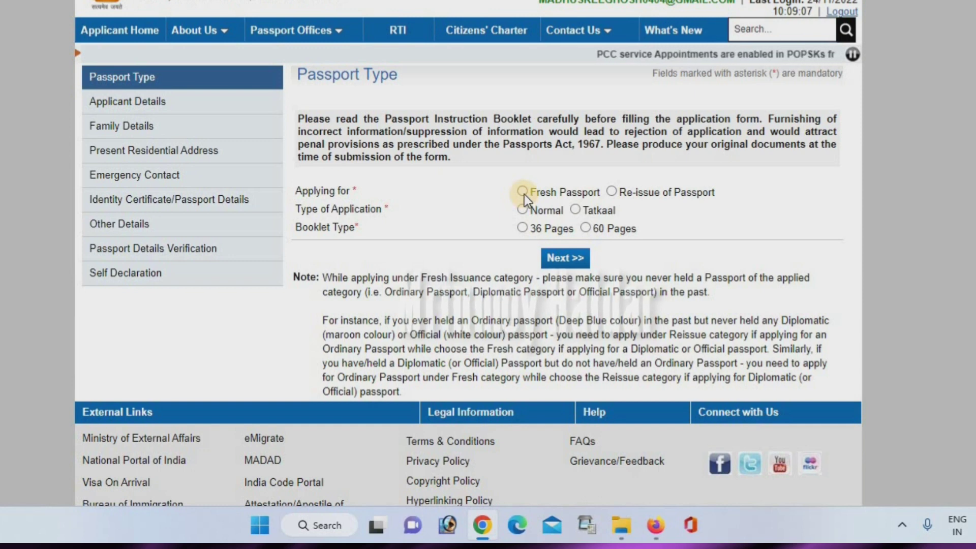
click(522, 212)
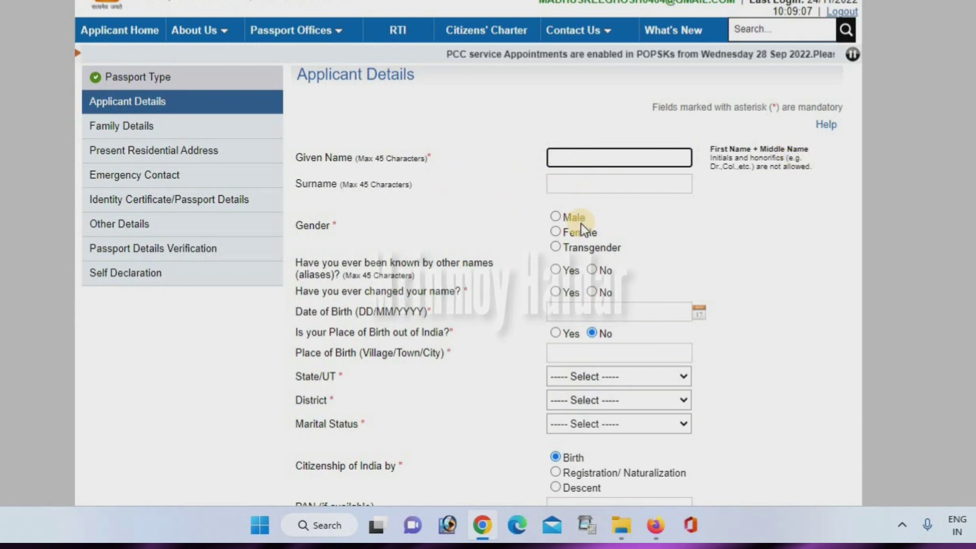
- Answer No in Applicant Details to being known by other names, having changed name, and place of birth out of India
scroll(581, 223, down, 2)
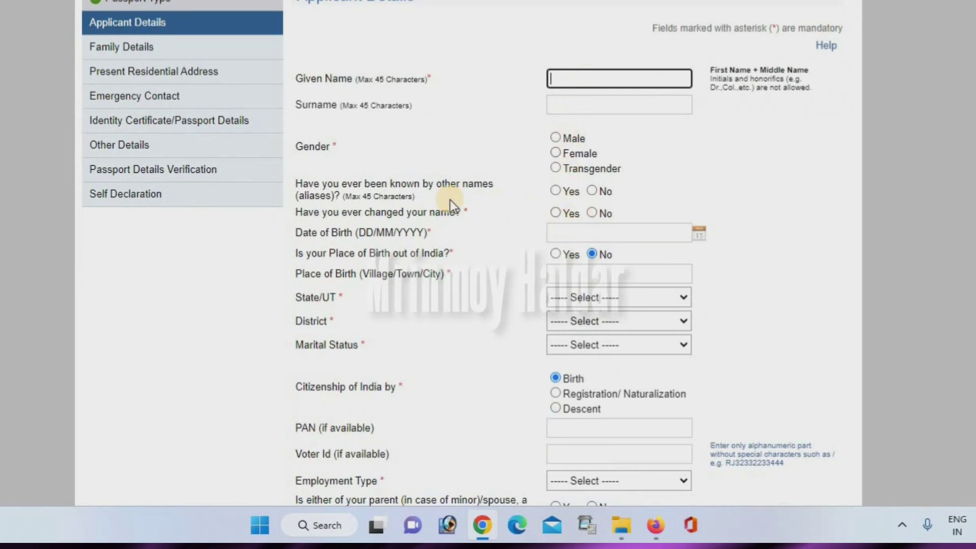
click(591, 190)
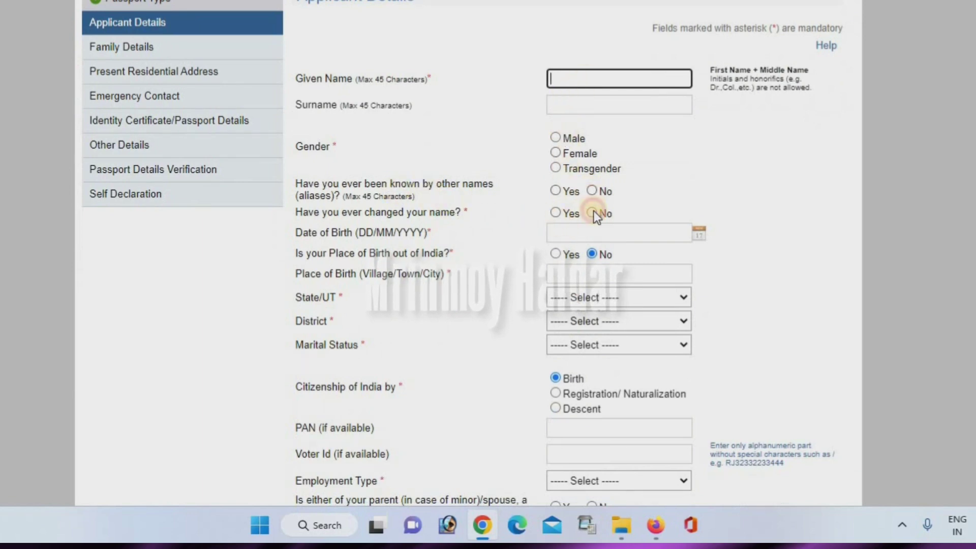
click(592, 212)
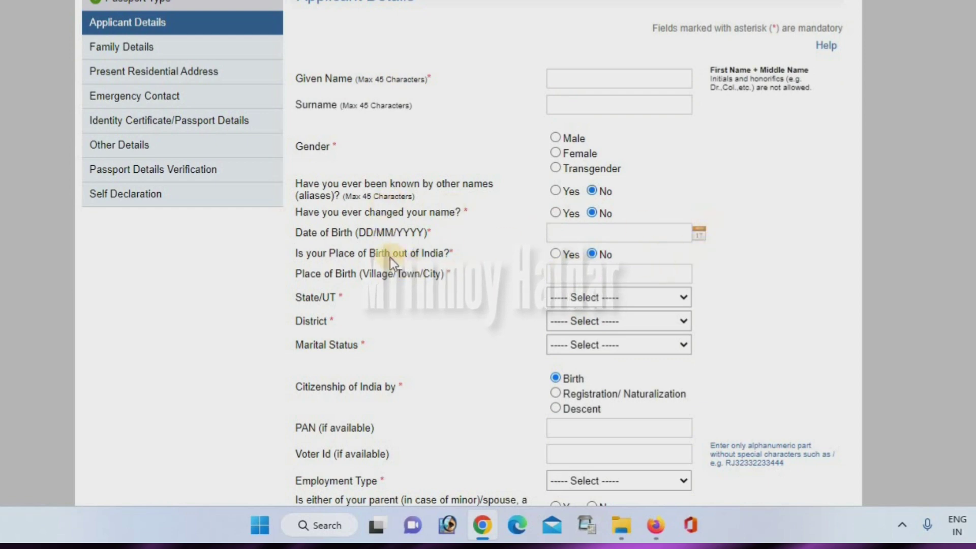
click(592, 254)
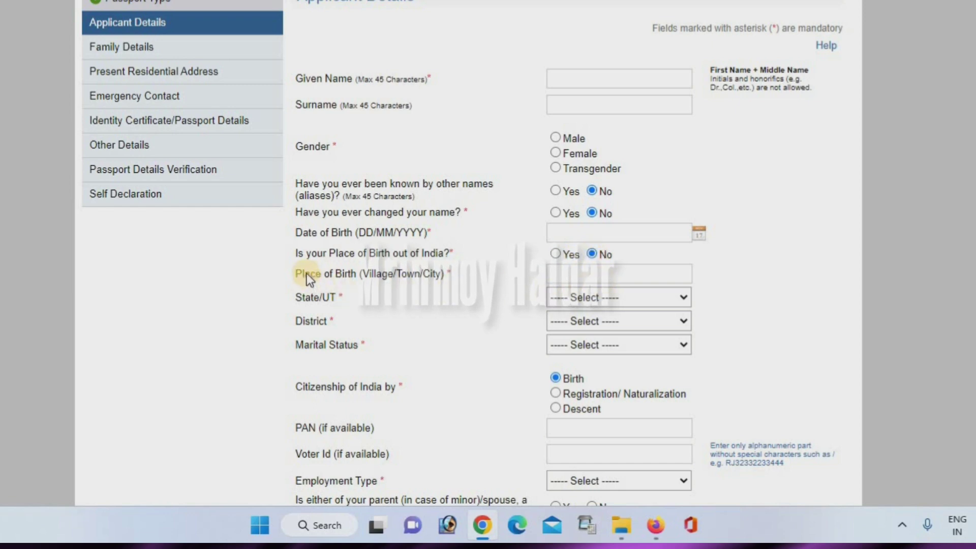
- View the saved entries offered for Place of Birth and set the applicant's marital status to Single
drag(321, 274, 451, 279)
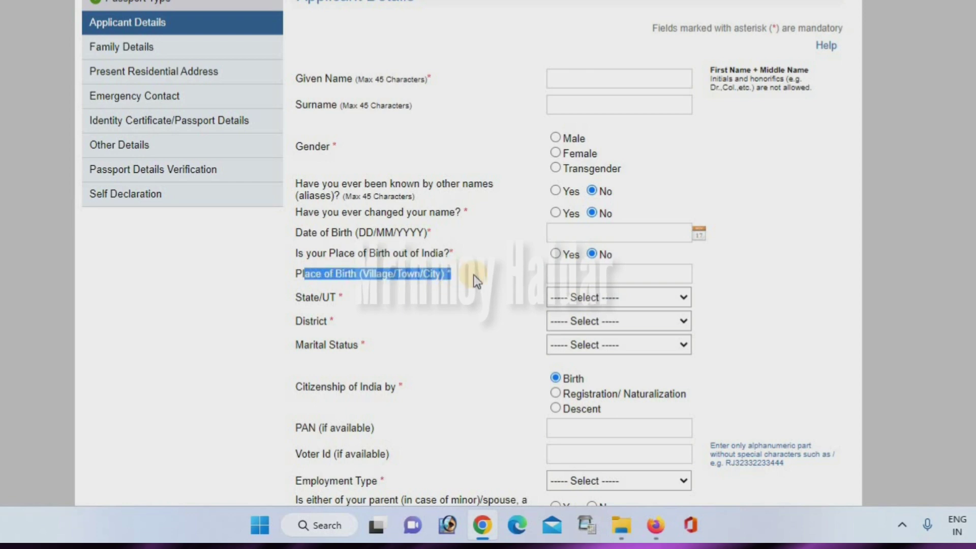
click(596, 273)
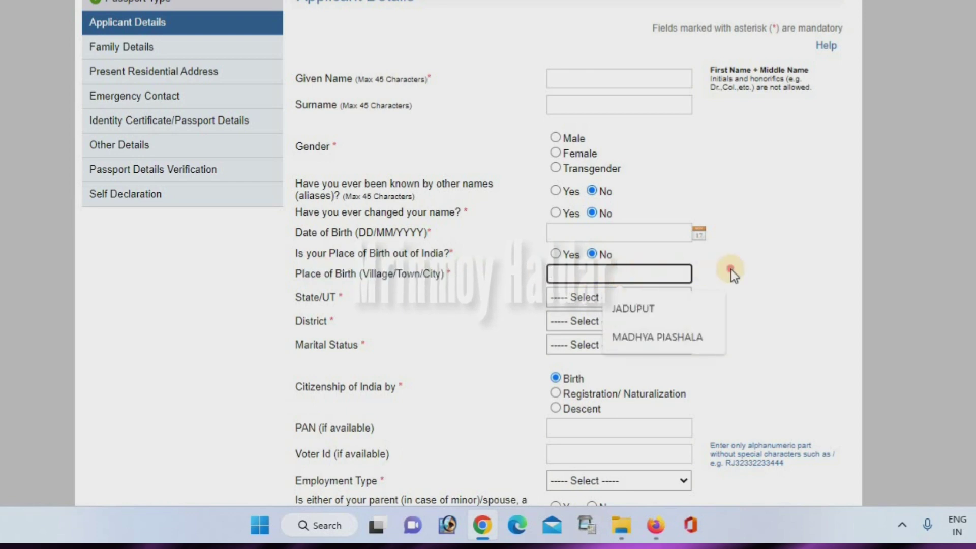
key(Escape)
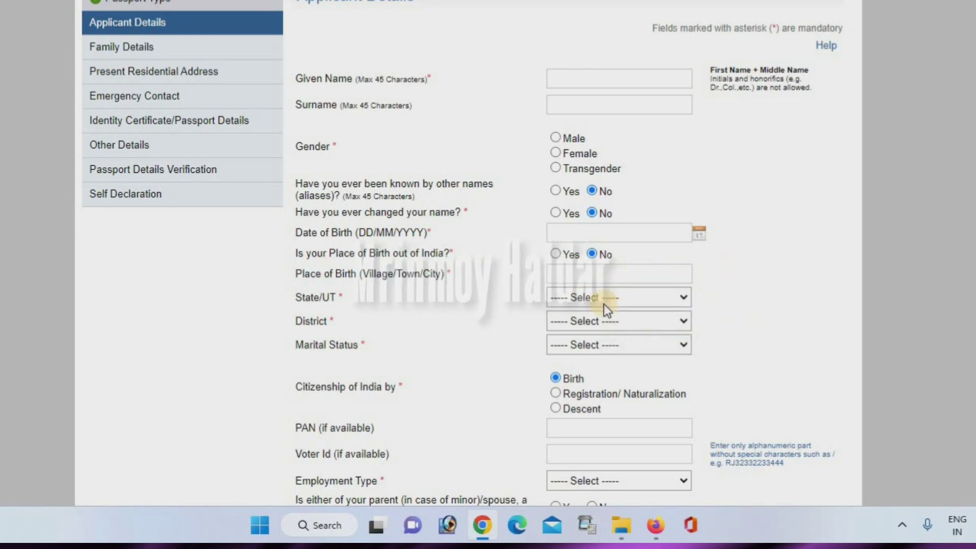
click(611, 344)
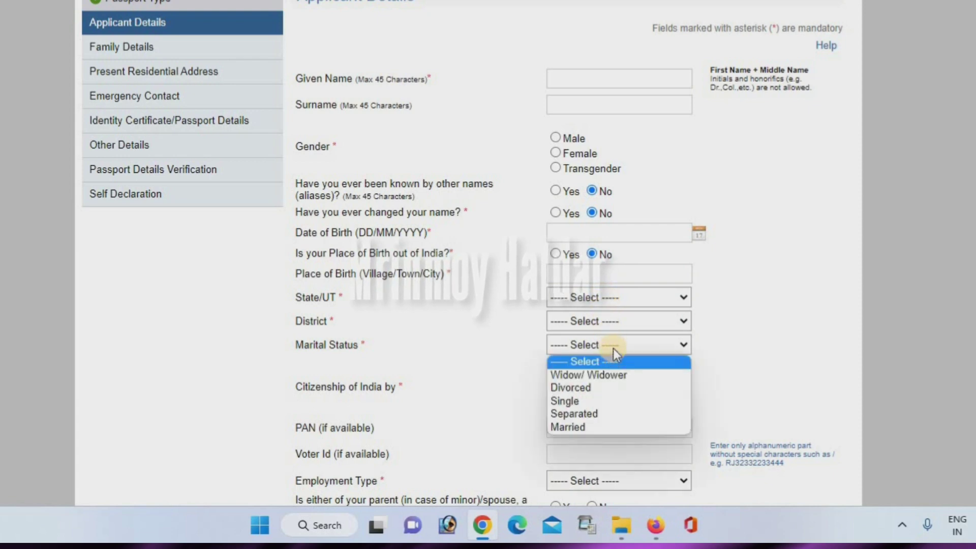
click(441, 366)
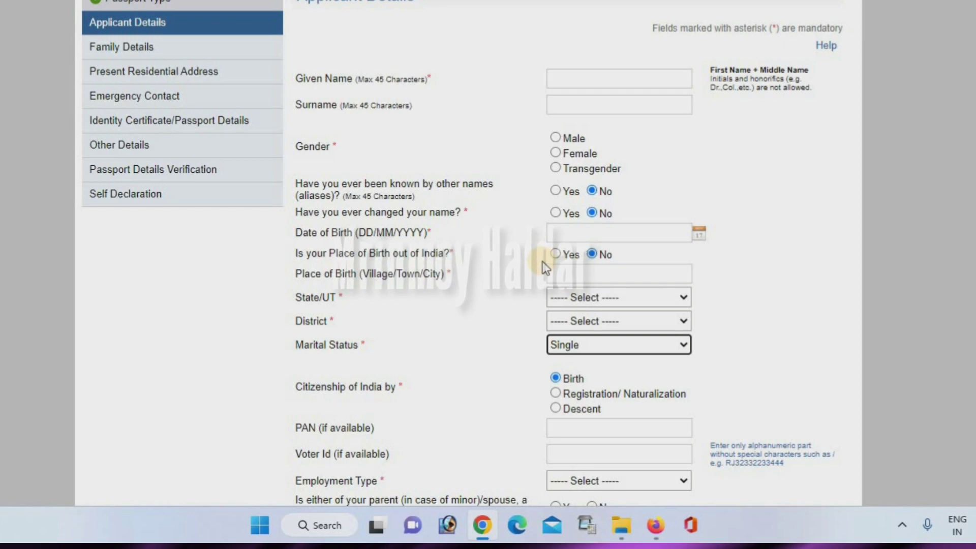
scroll(559, 254, down, 1)
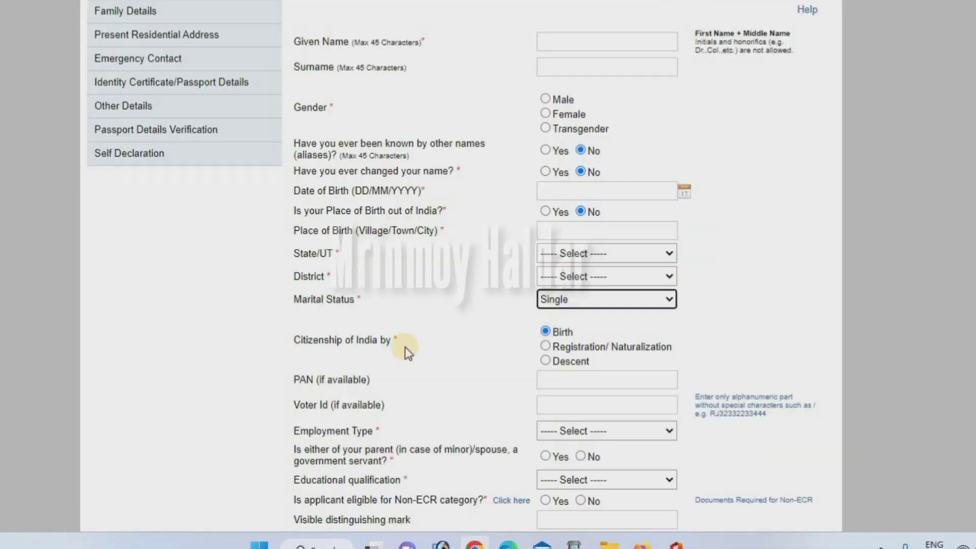
click(359, 312)
shift+click(398, 349)
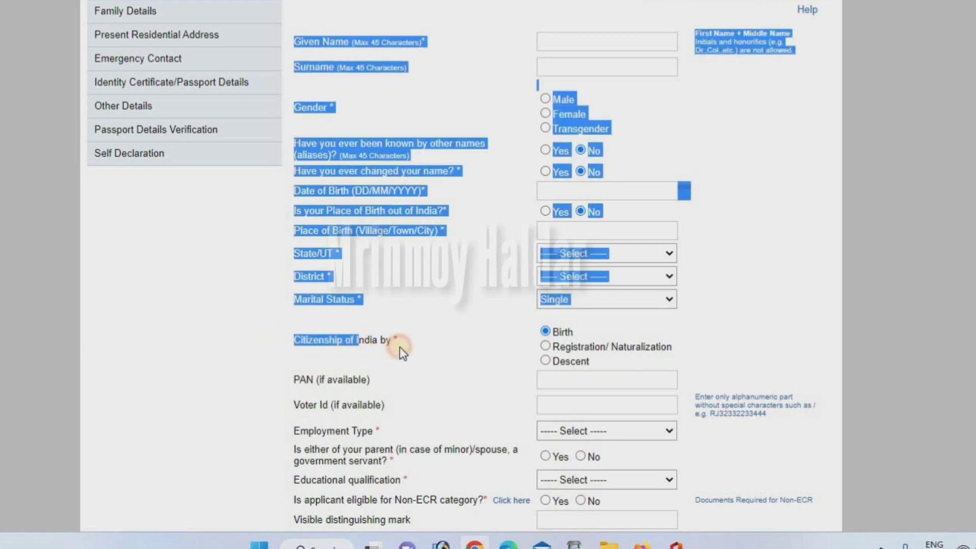
click(508, 342)
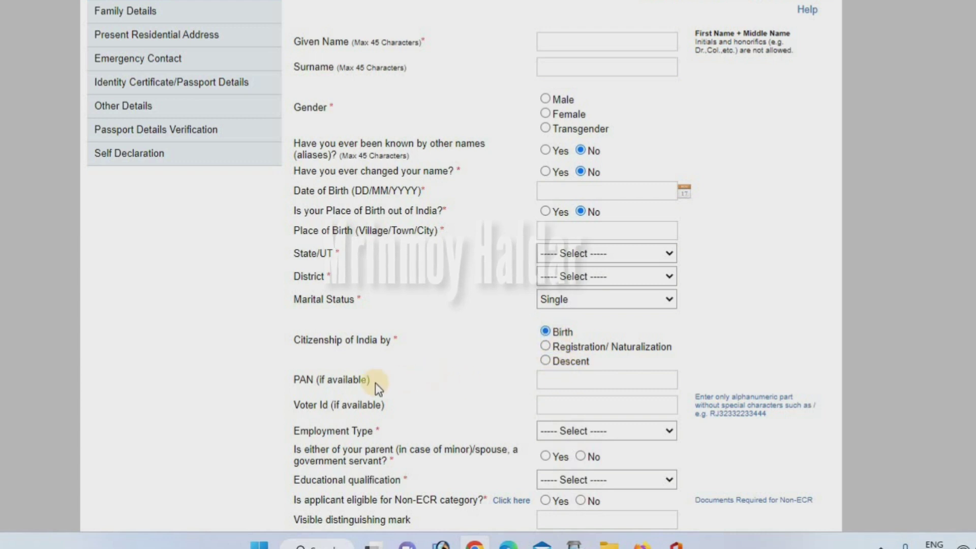
drag(326, 377, 356, 392)
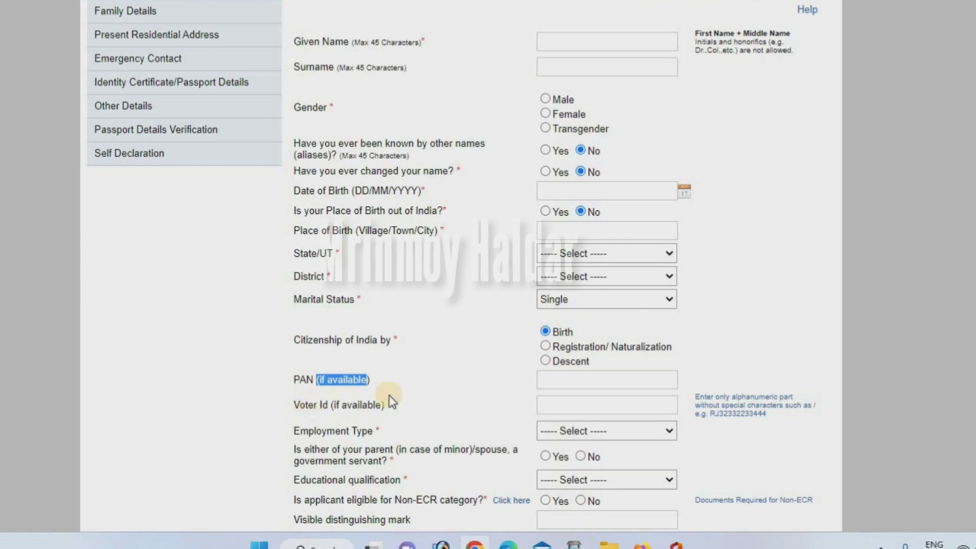
- Set the applicant's employment type to Others
scroll(462, 395, down, 2)
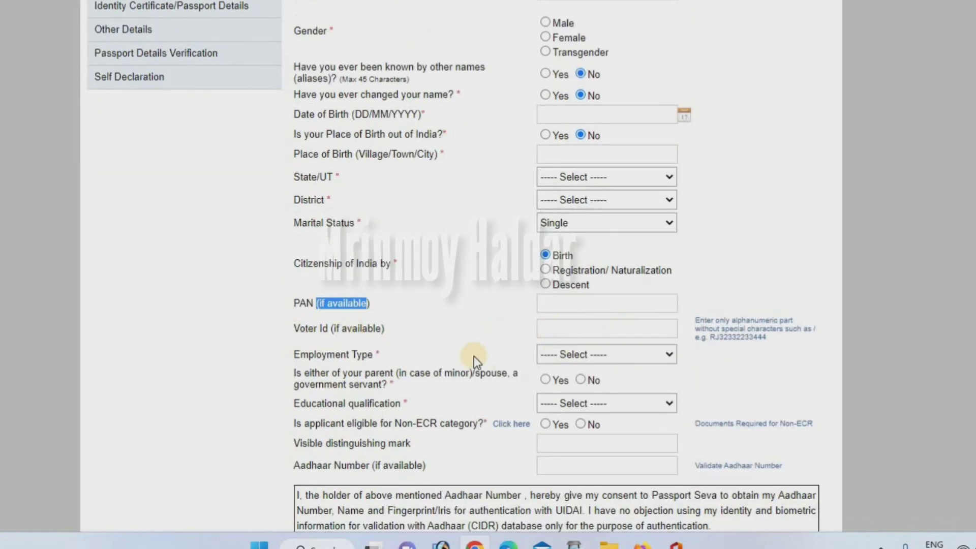
drag(293, 354, 565, 358)
click(566, 357)
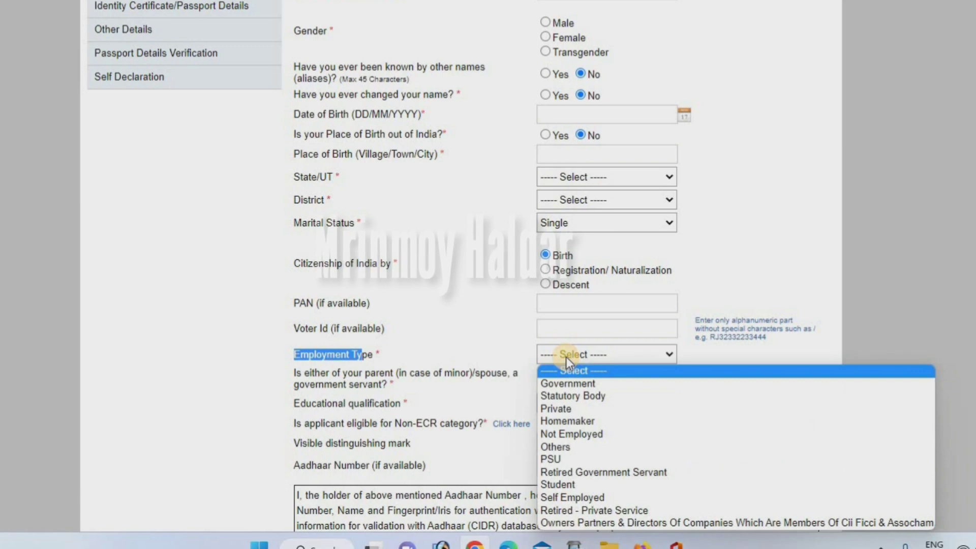
click(579, 447)
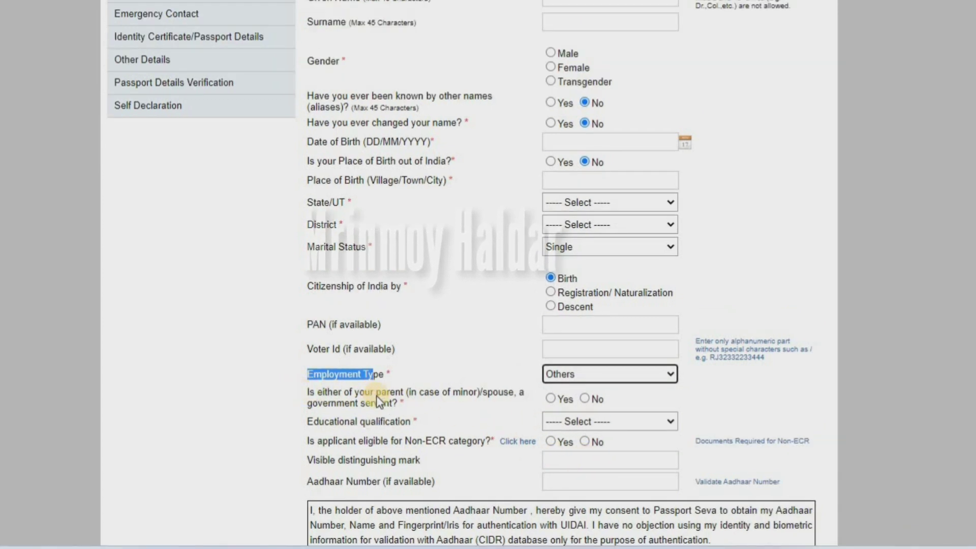
- Answer No to the parent/spouse government servant and Non-ECR eligibility questions, with educational qualification set to 7th Pass Or Less
drag(307, 405, 433, 411)
click(532, 420)
click(585, 399)
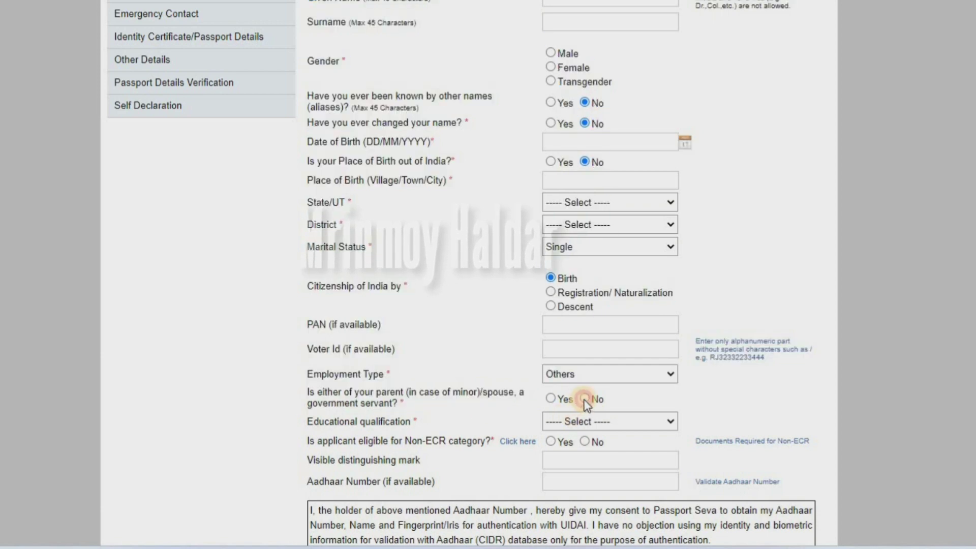
click(566, 423)
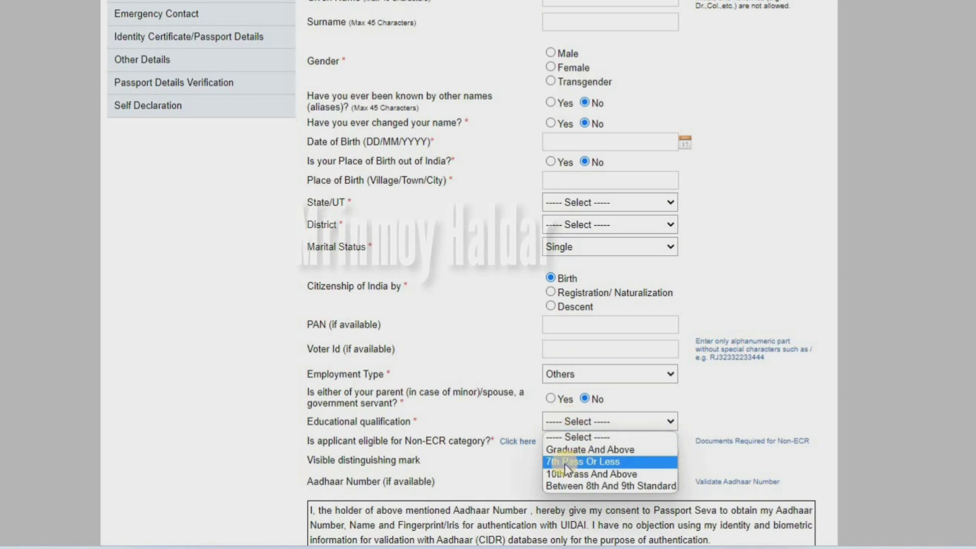
click(613, 463)
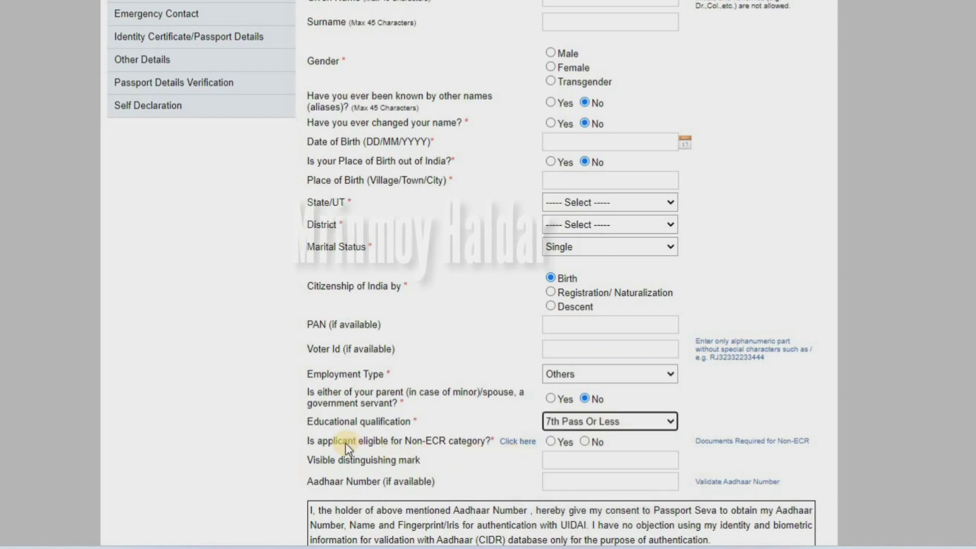
click(585, 442)
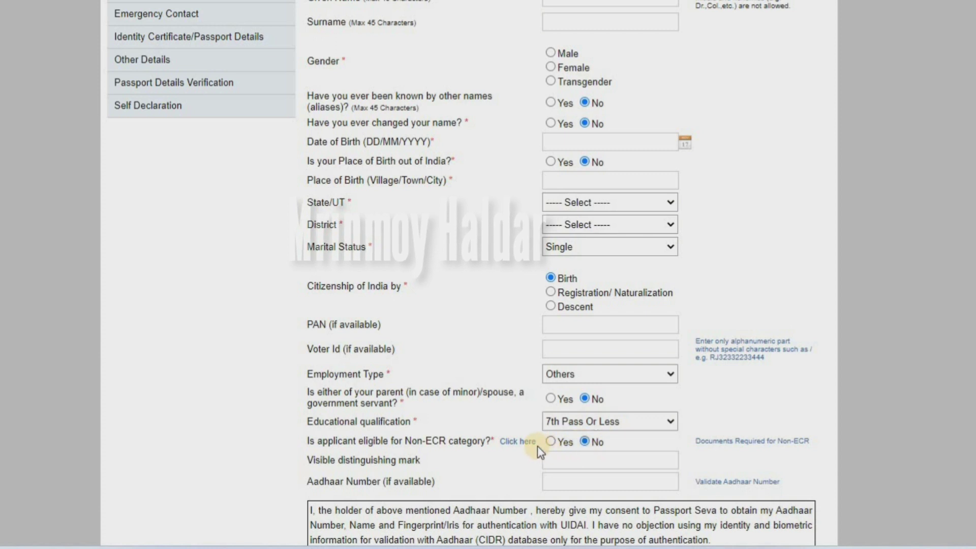
- Open the list of documents required for Non-ECR, read it through to the final note and close it
click(749, 443)
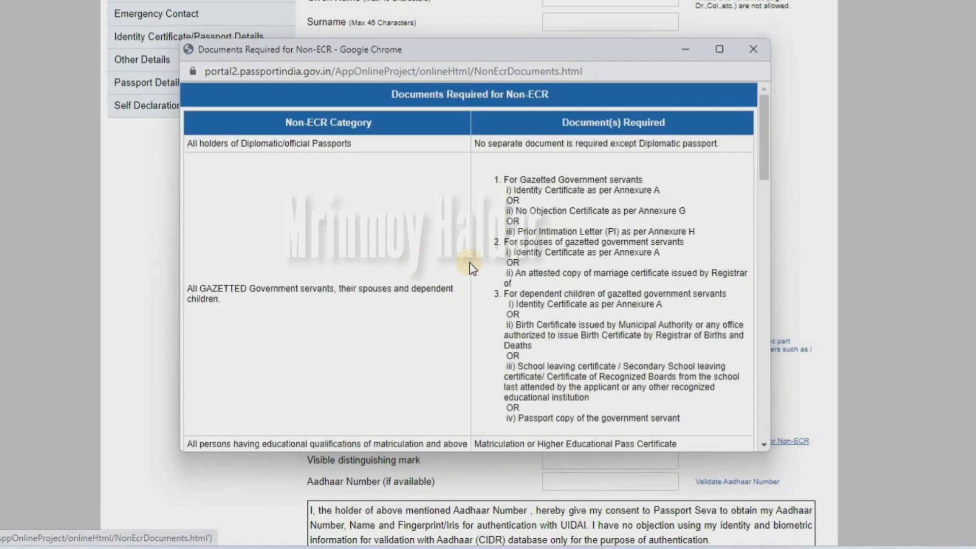
scroll(507, 252, down, 6)
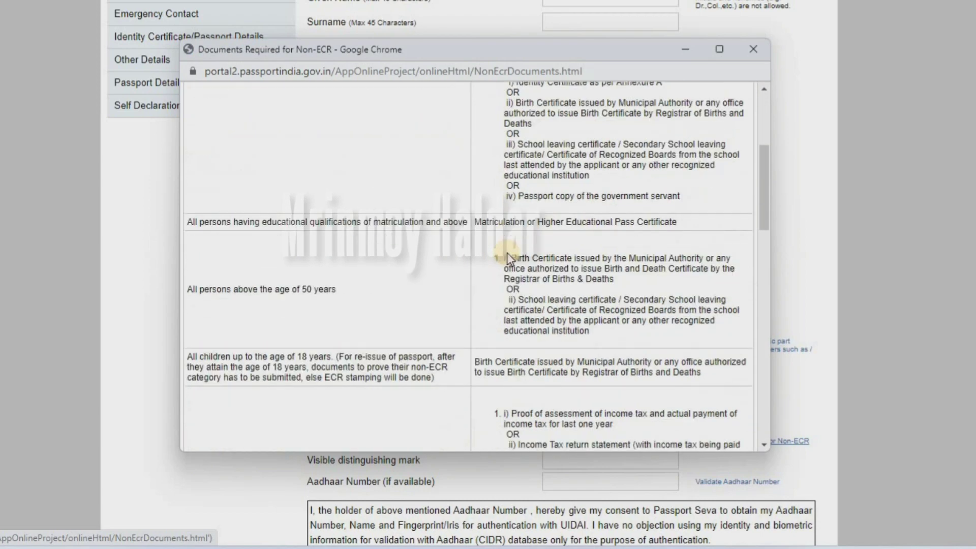
scroll(507, 252, down, 10)
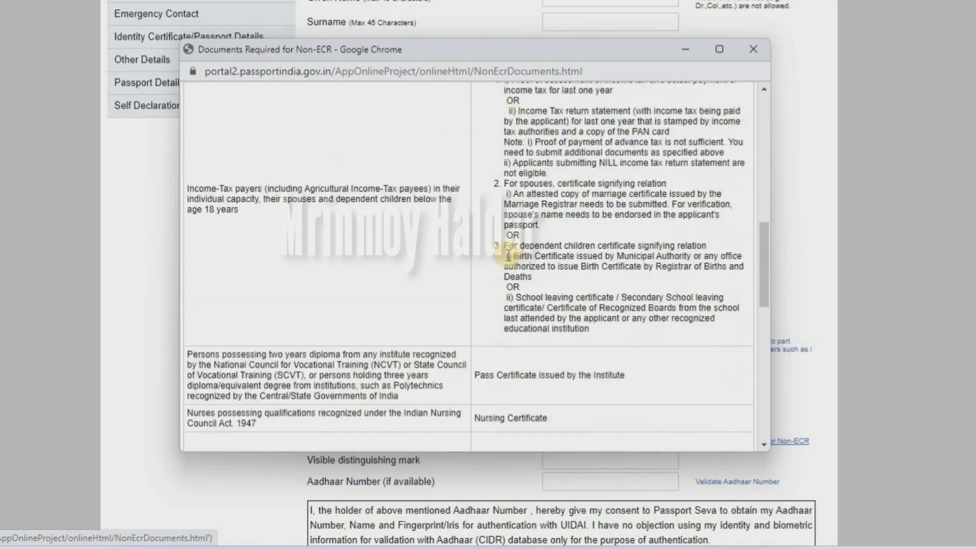
scroll(510, 260, down, 7)
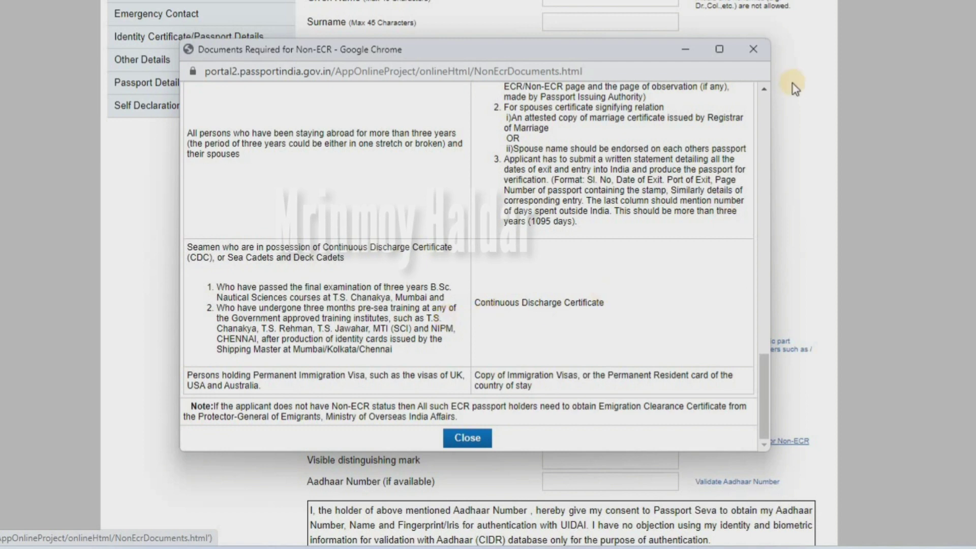
click(467, 438)
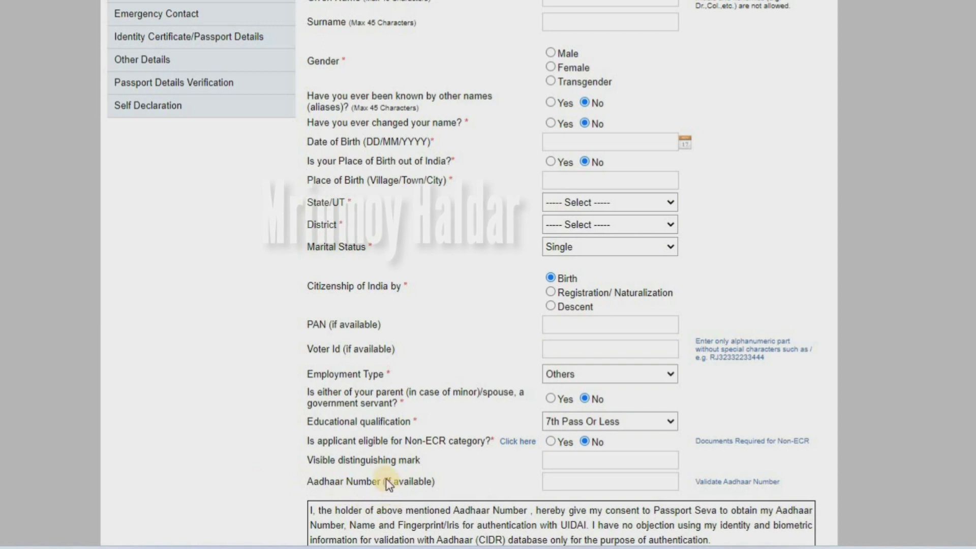
- Review the optional Aadhaar number and its consent declaration, and continue from Applicant Details to Family Details
drag(447, 486, 385, 482)
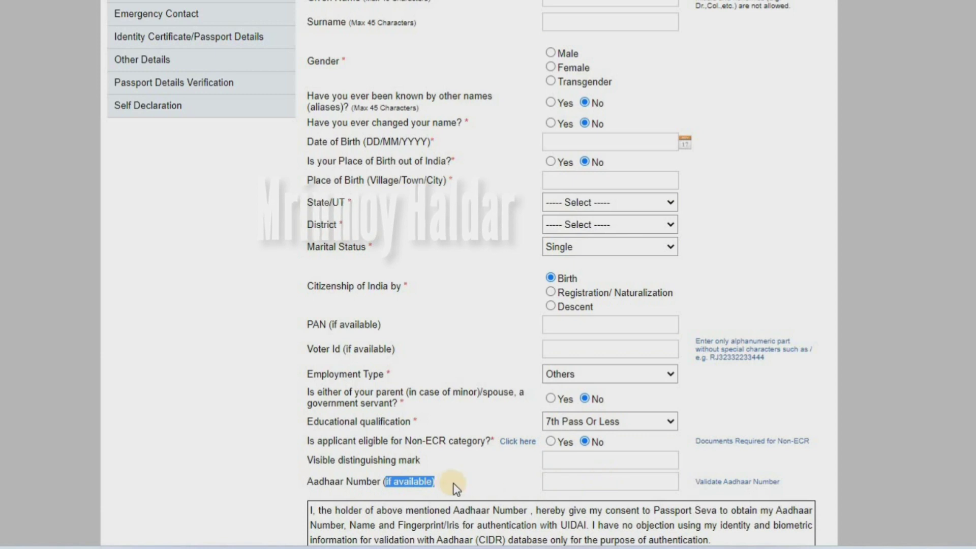
click(600, 485)
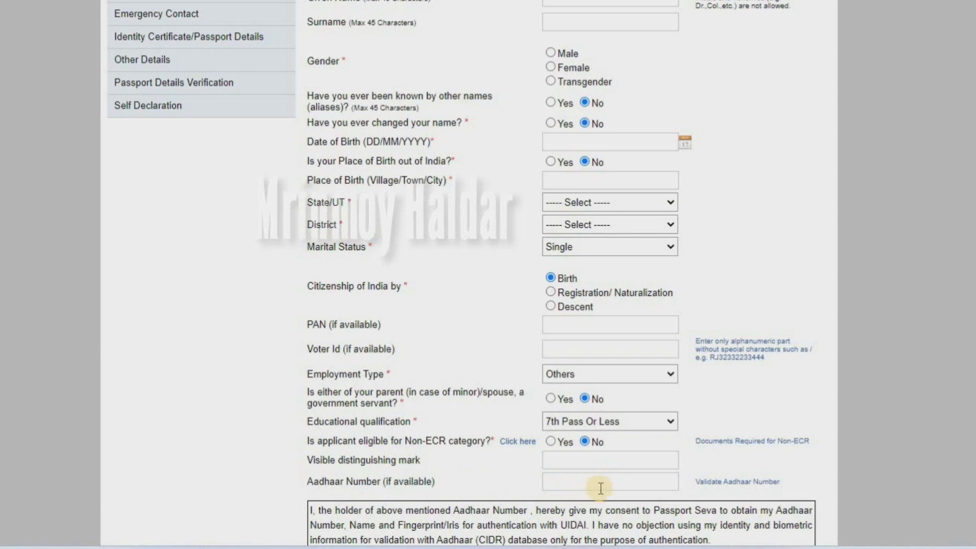
scroll(600, 488, down, 3)
triple_click(447, 379)
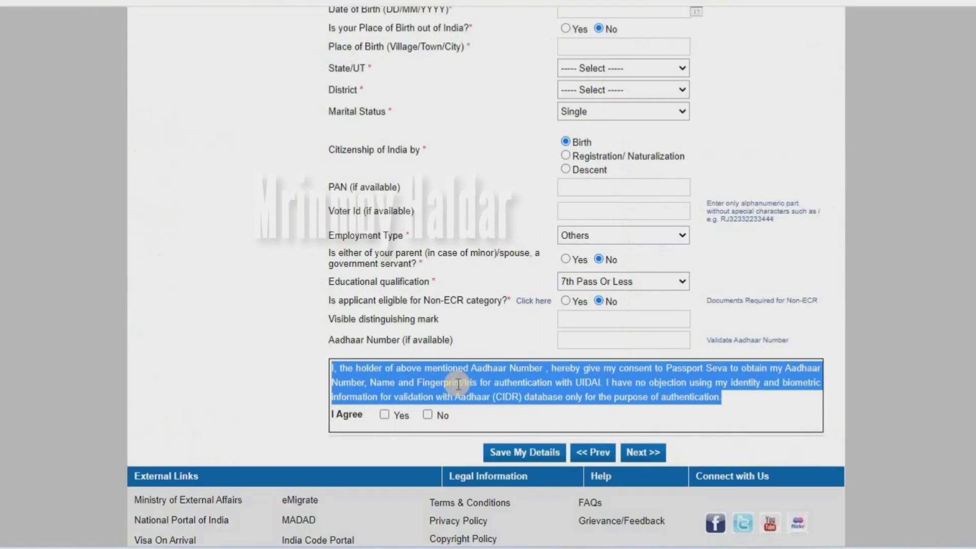
click(456, 413)
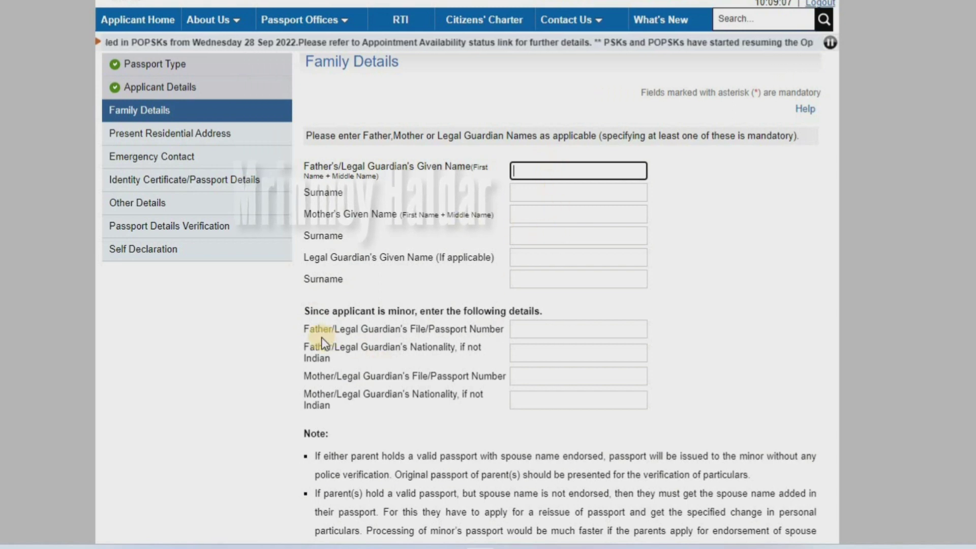
- Examine the parent and legal guardian name fields and the minor applicant's passport number and nationality fields in Family Details
drag(303, 311, 543, 312)
drag(309, 328, 507, 330)
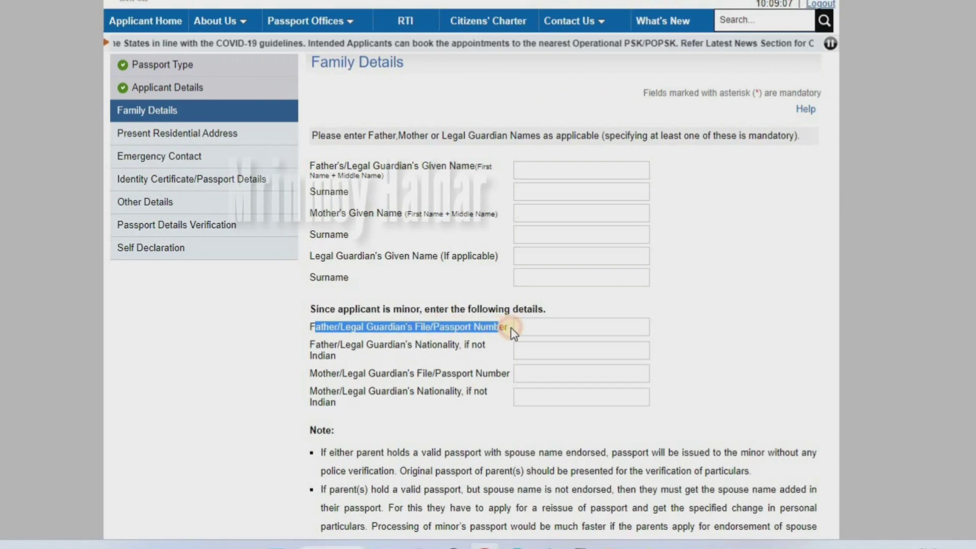
click(455, 335)
drag(445, 327, 501, 333)
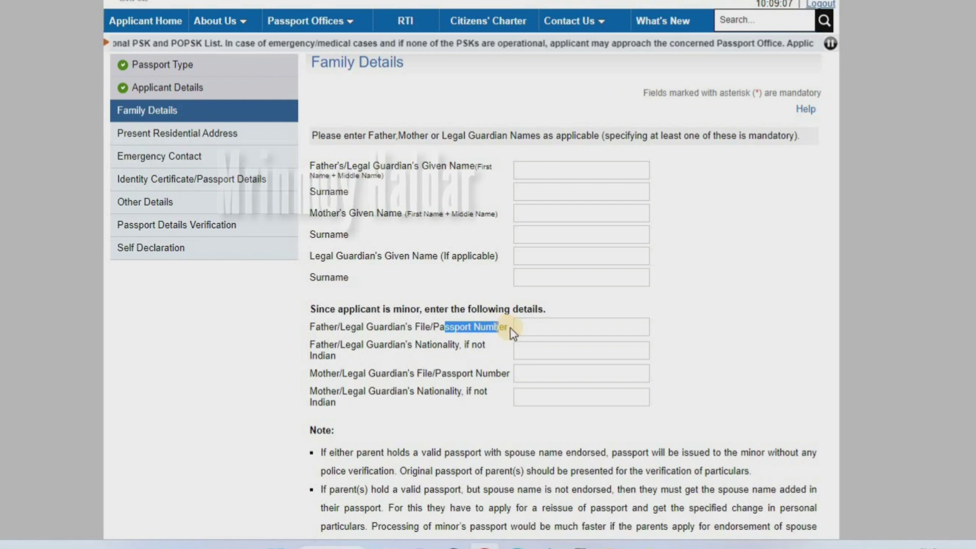
click(524, 326)
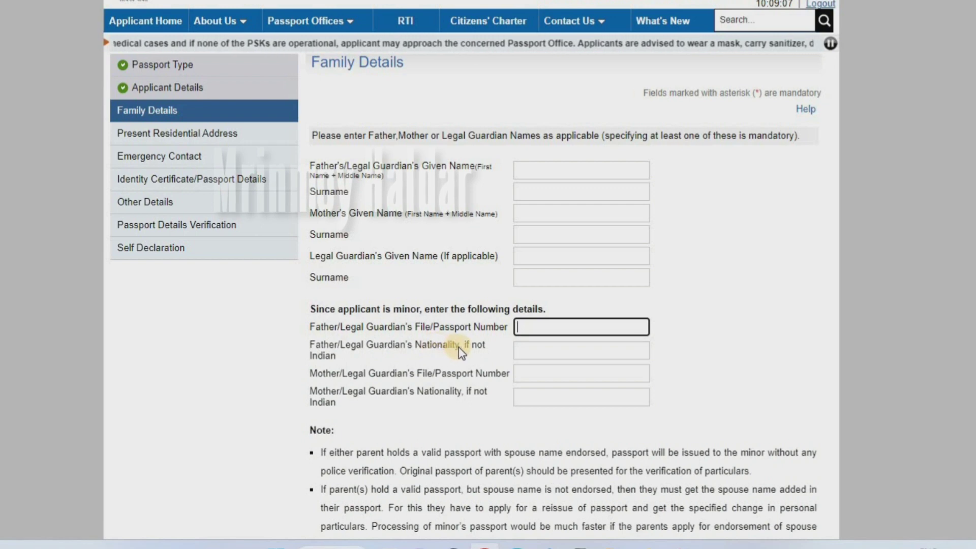
click(528, 354)
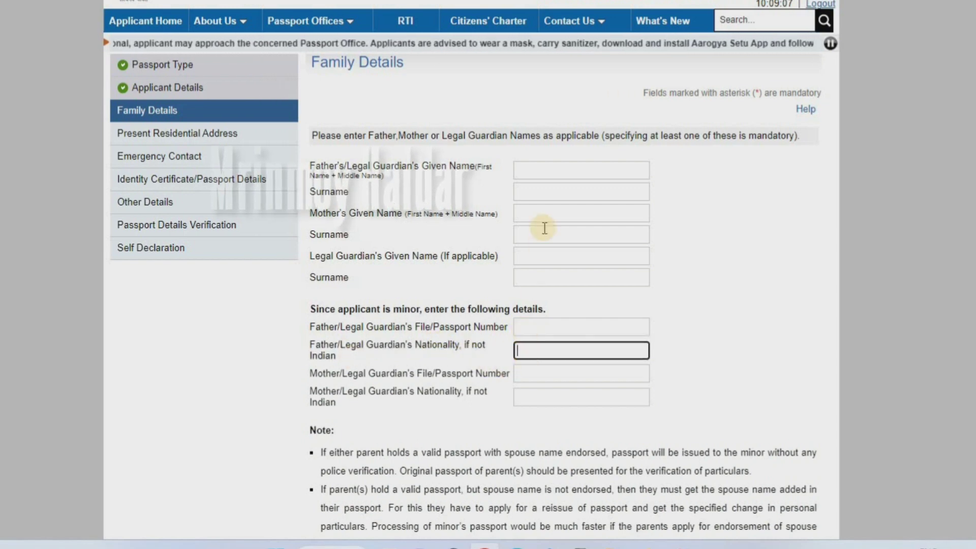
key(shift+Tab)
click(537, 170)
click(531, 193)
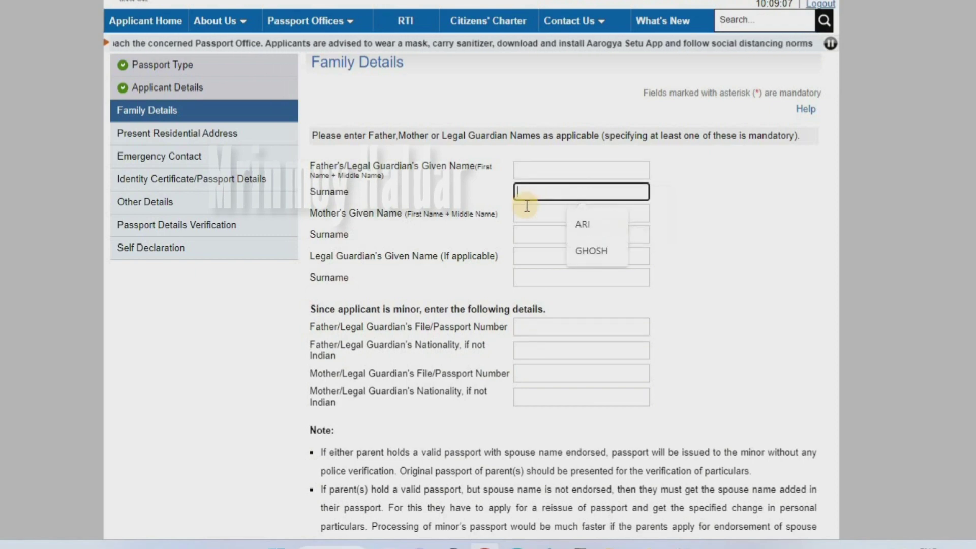
- Continue to Present Residential Address and answer No to the present address being out of India
scroll(503, 399, down, 5)
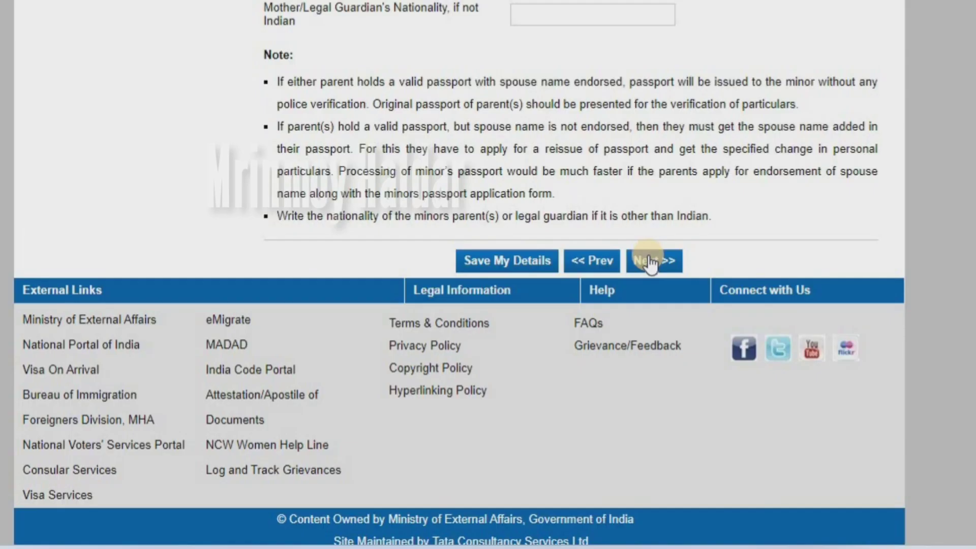
click(651, 262)
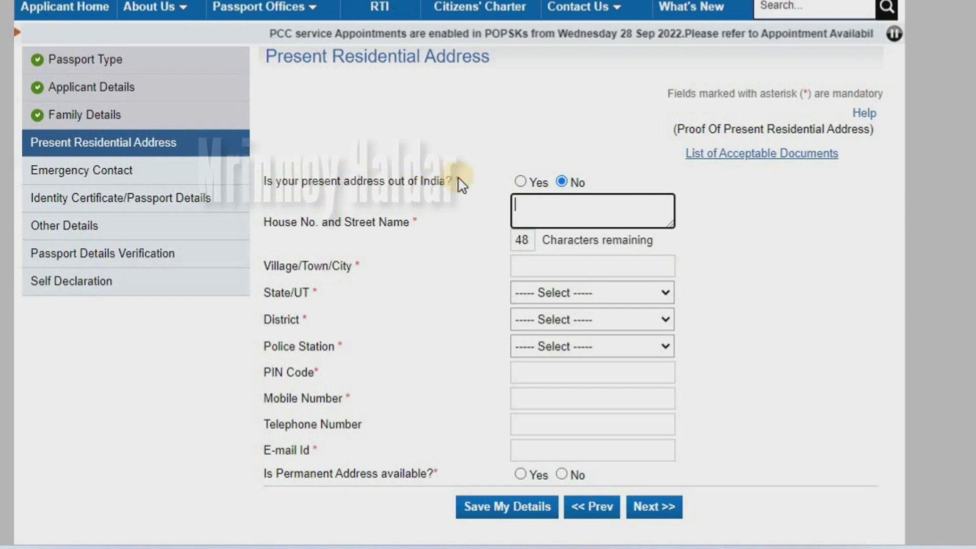
click(562, 183)
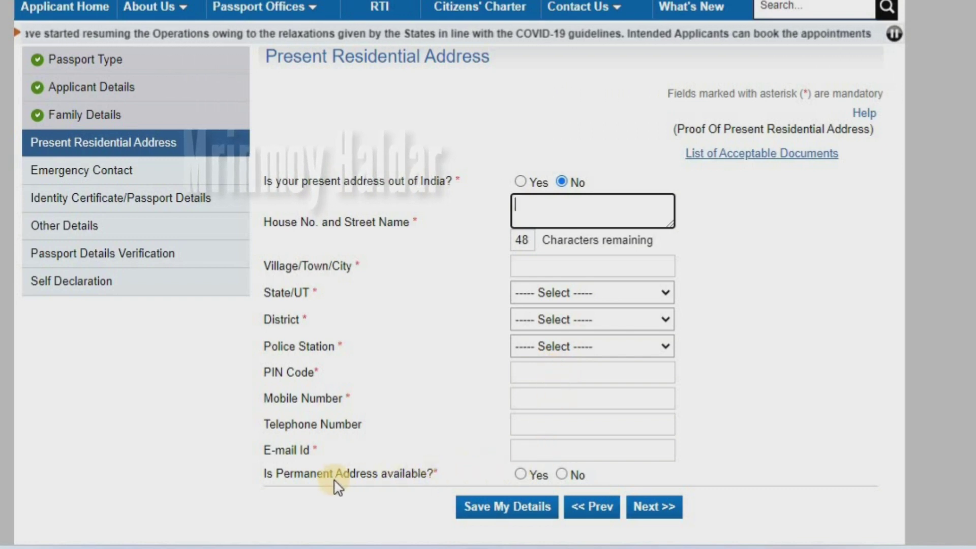
- Answer No to permanent address being available, continue to Emergency Contact and select its Name and Address field
click(520, 474)
scroll(518, 424, down, 2)
click(519, 410)
click(562, 385)
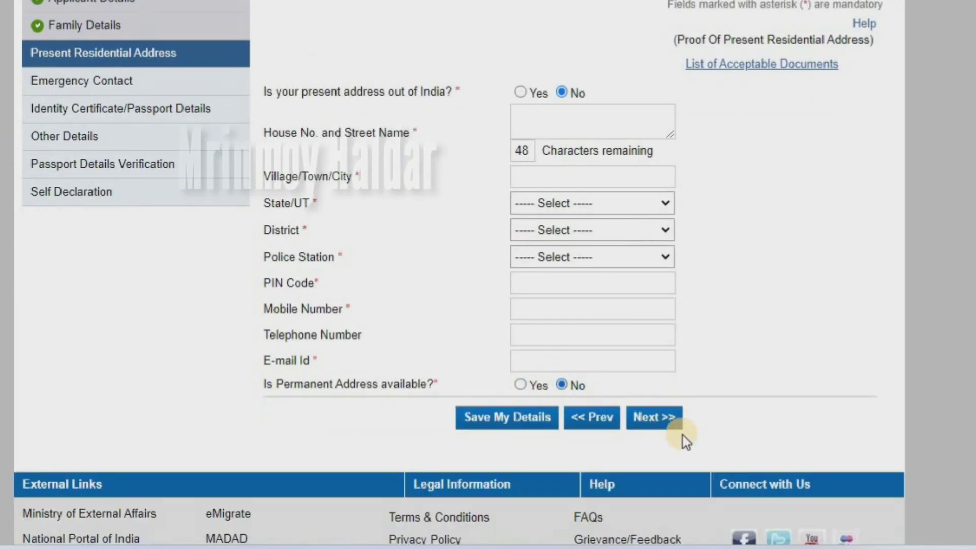
click(660, 416)
click(601, 150)
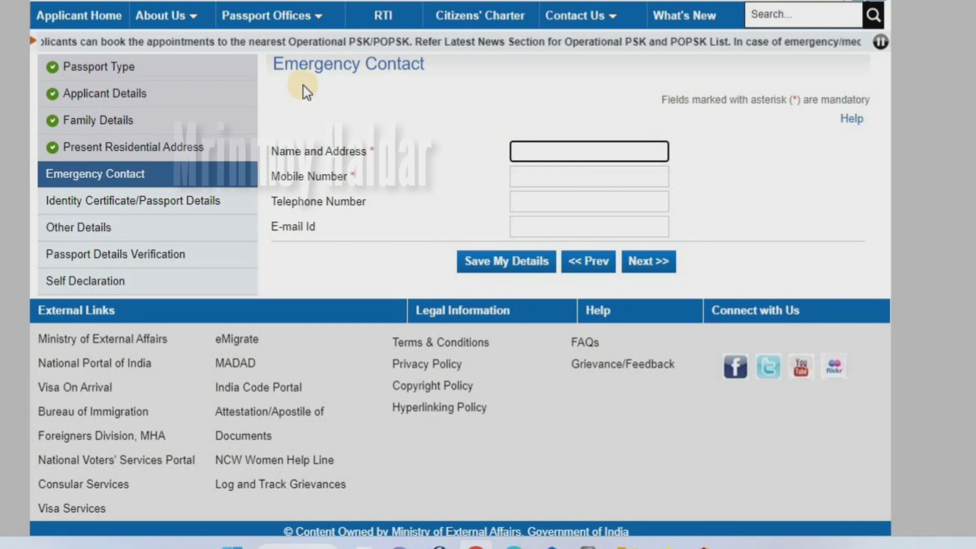
- Enter the emergency contact's name, address and mobile number, and answer No to having applied for a passport that was not issued
triple_click(426, 70)
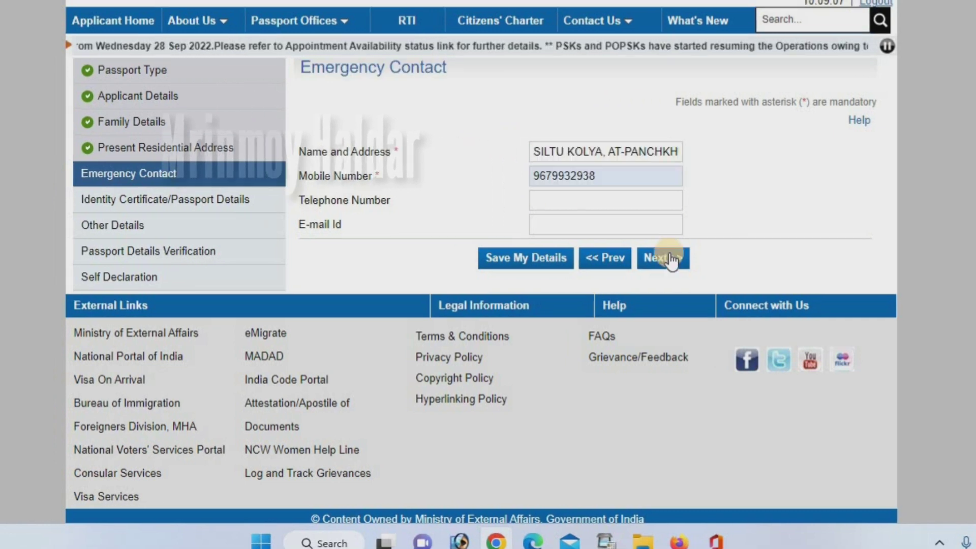
click(649, 254)
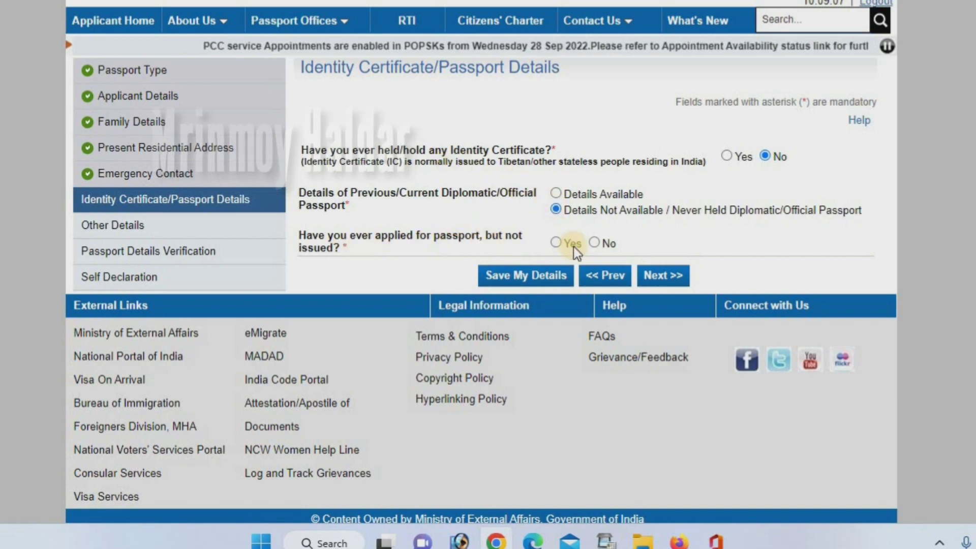
click(595, 243)
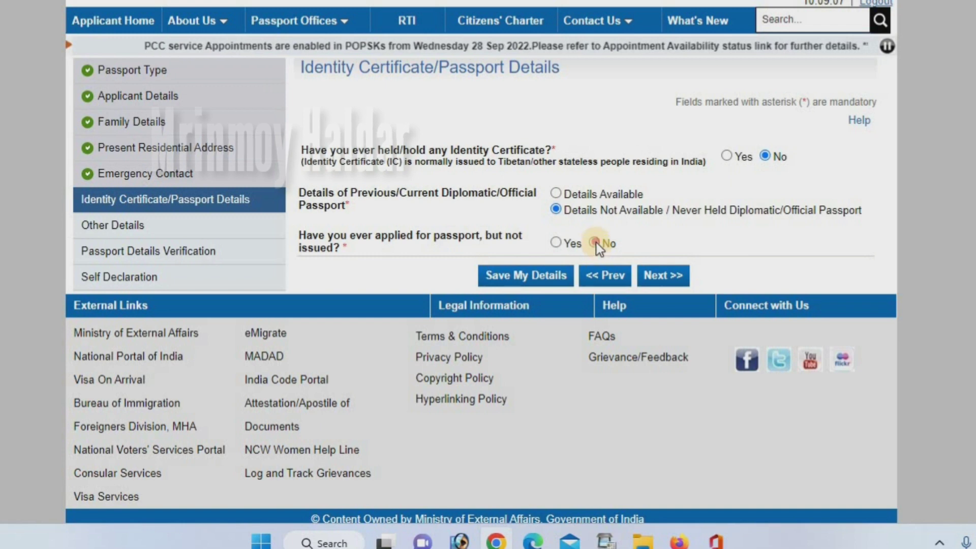
click(659, 277)
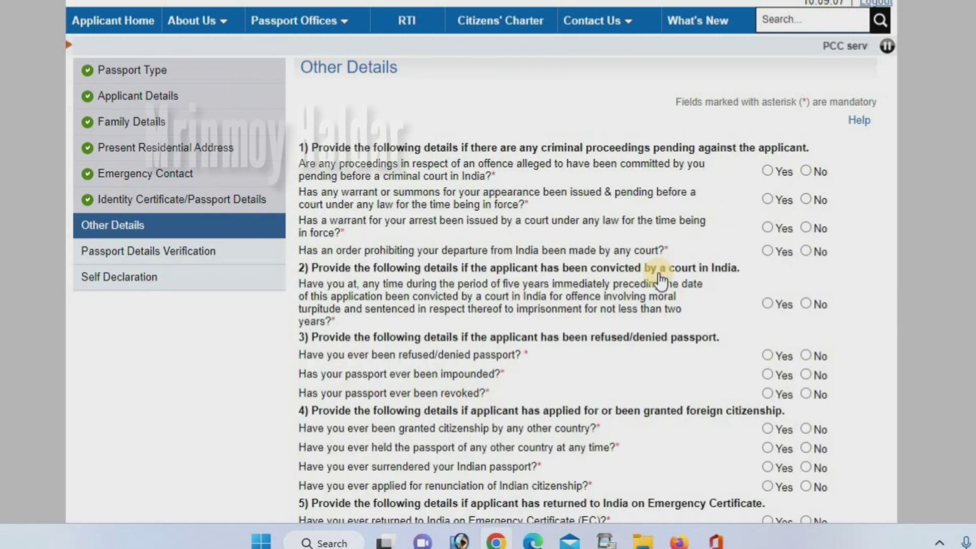
- Answer No to all four questions about pending criminal proceedings, summons, arrest warrants and departure prohibition orders in Other Details
click(805, 172)
click(806, 201)
click(806, 251)
click(806, 228)
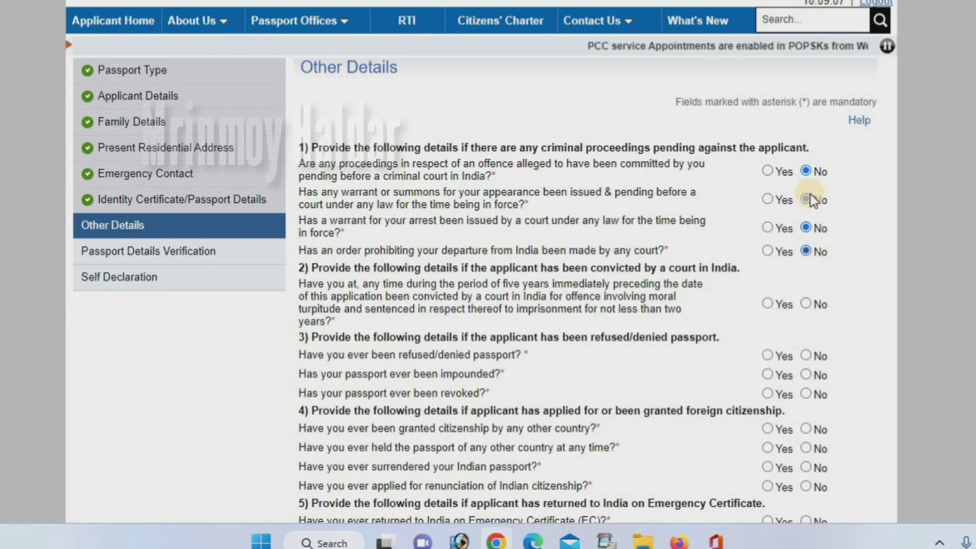
- Answer No to the remaining conviction, passport refusal, foreign citizenship and Emergency Certificate questions, and continue to Passport Details Verification
scroll(808, 213, down, 3)
click(806, 227)
click(807, 262)
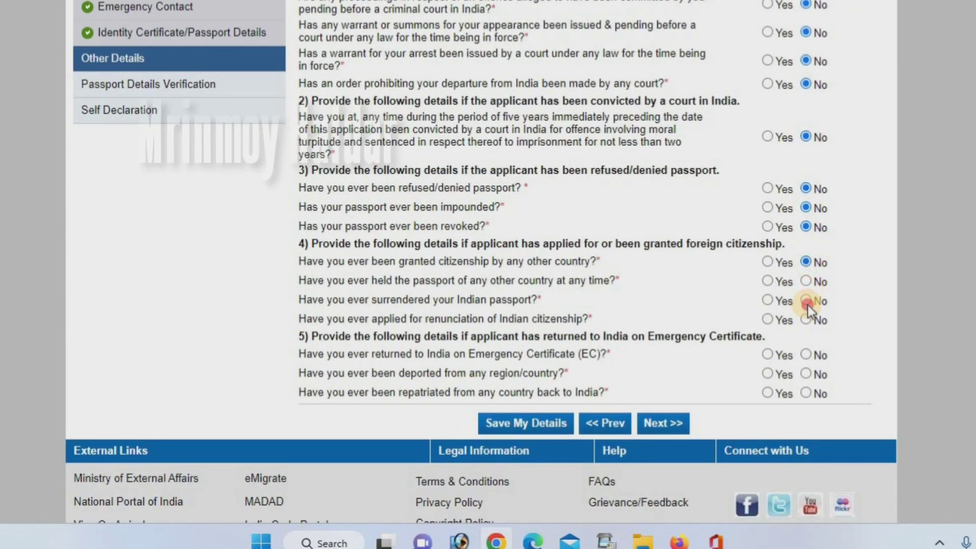
click(806, 374)
click(672, 425)
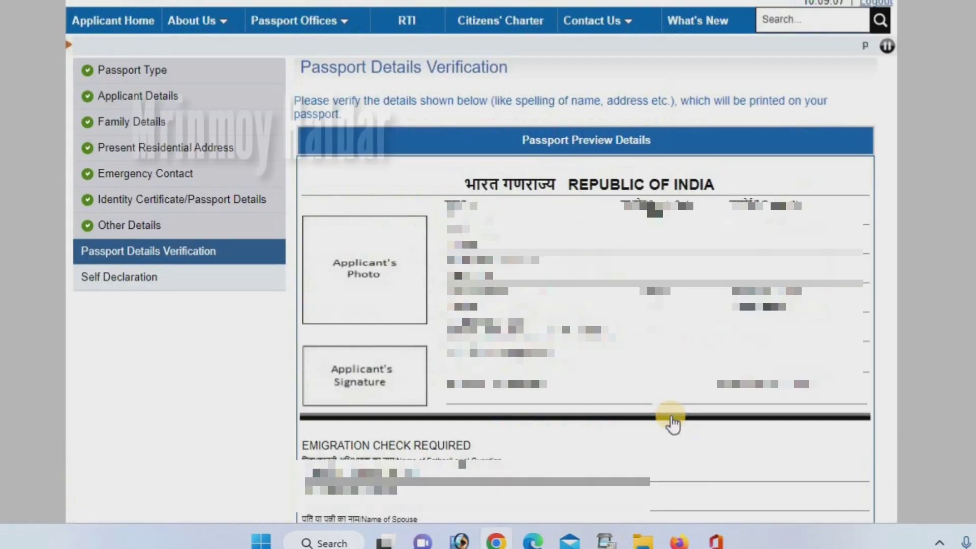
- Verify the passport preview details and choose the birth certificate issued by the Registrar of Births and Deaths as Proof of Birth
scroll(672, 423, down, 3)
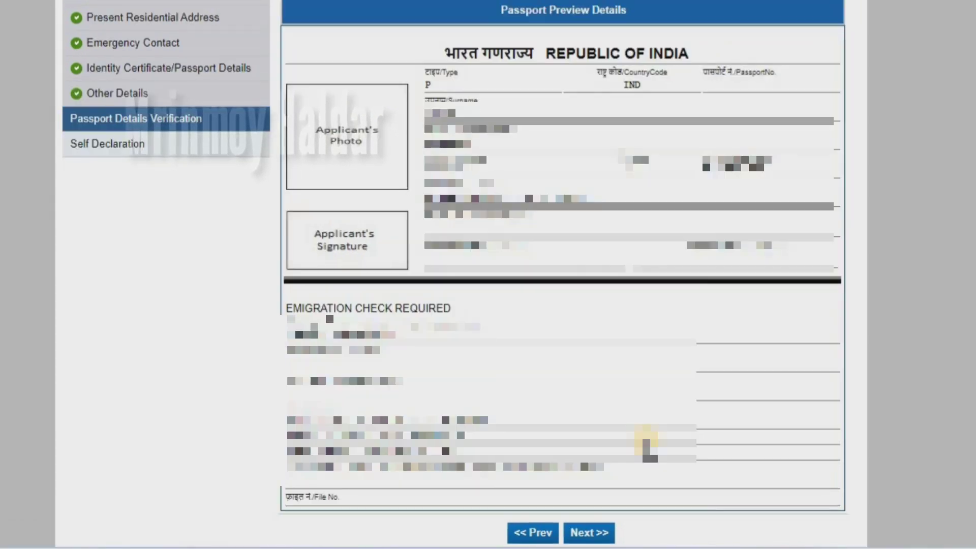
click(602, 532)
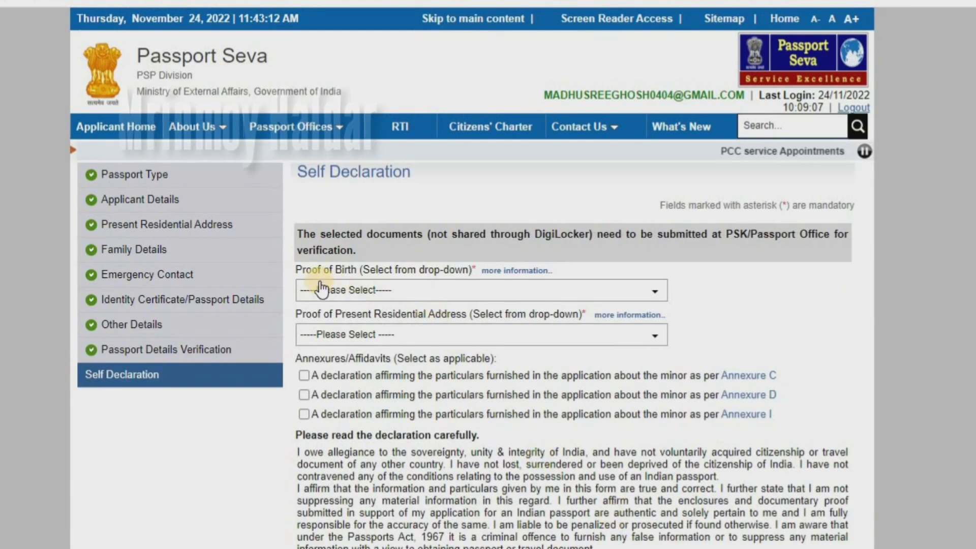
click(384, 294)
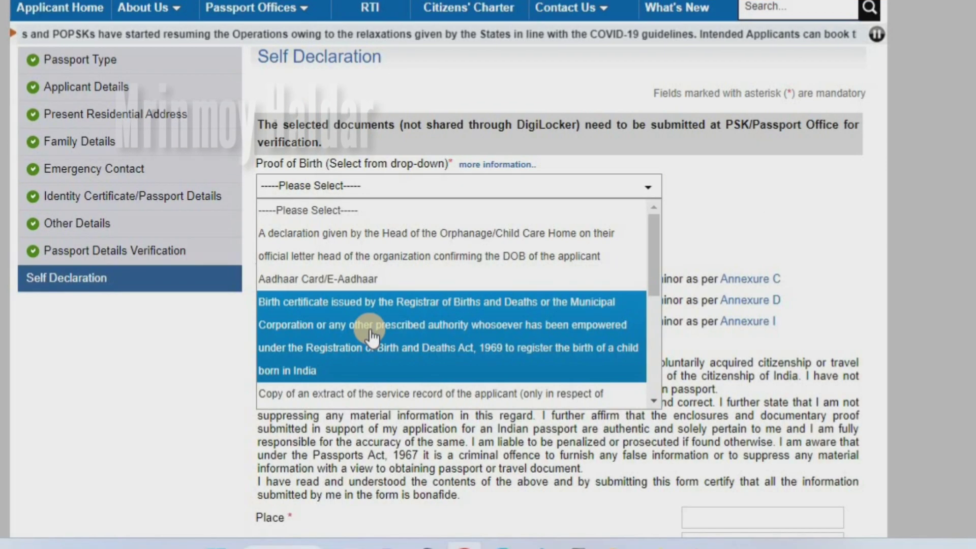
click(402, 420)
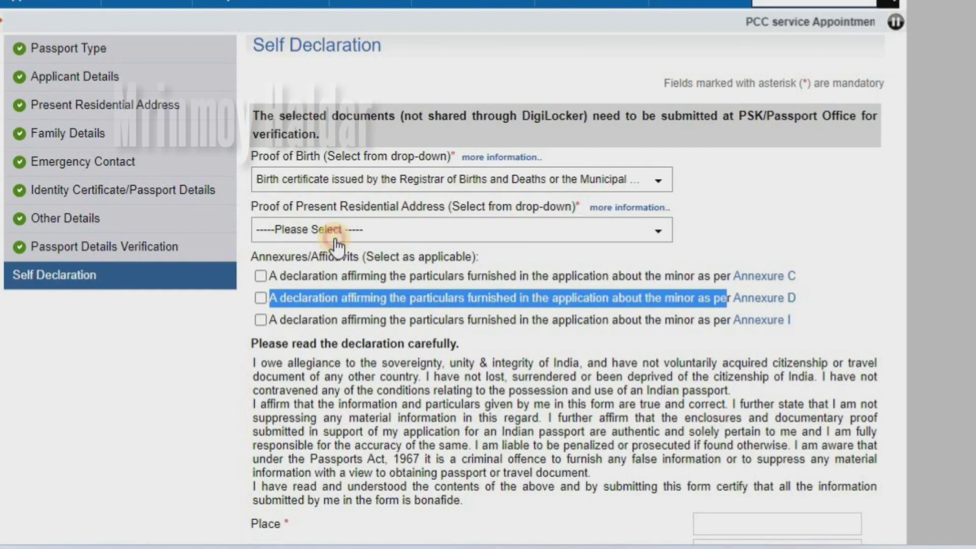
- Choose Aadhaar Card (Address Proof) as Proof of Present Residential Address and include the minor's declaration as per Annexure D
click(324, 238)
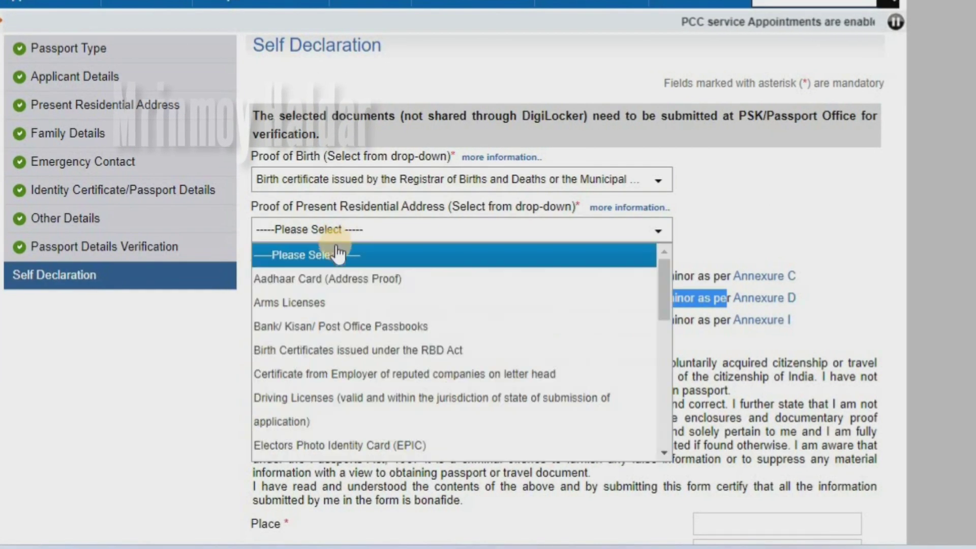
click(345, 283)
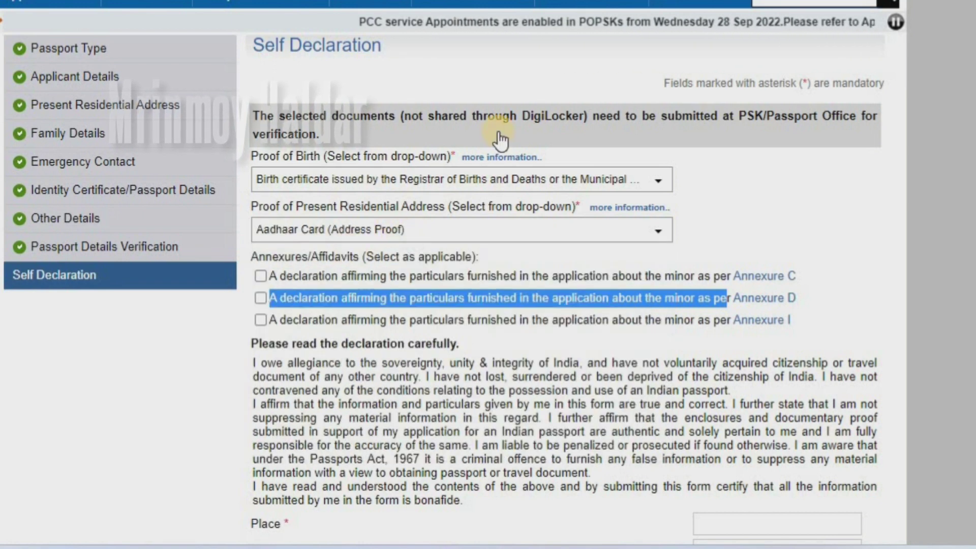
click(272, 300)
drag(272, 300, 796, 298)
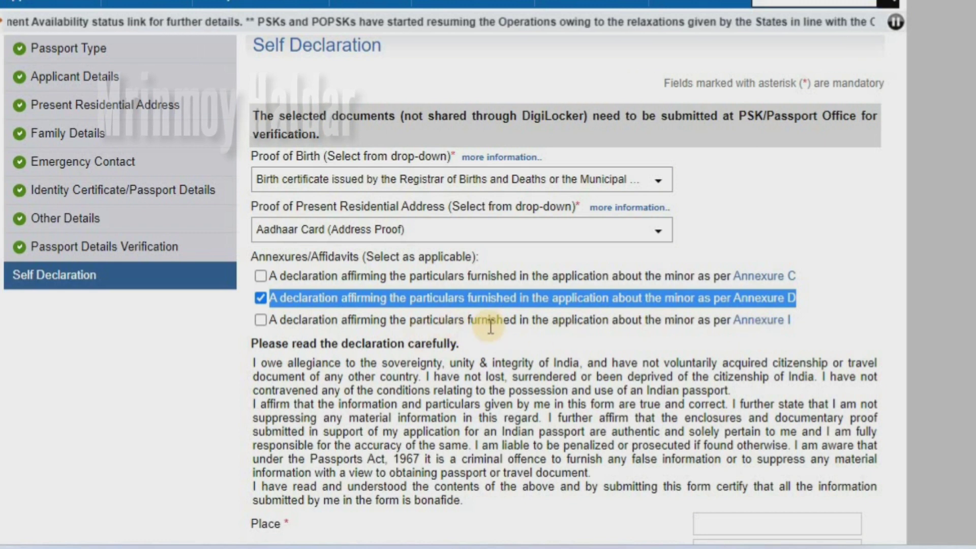
click(498, 342)
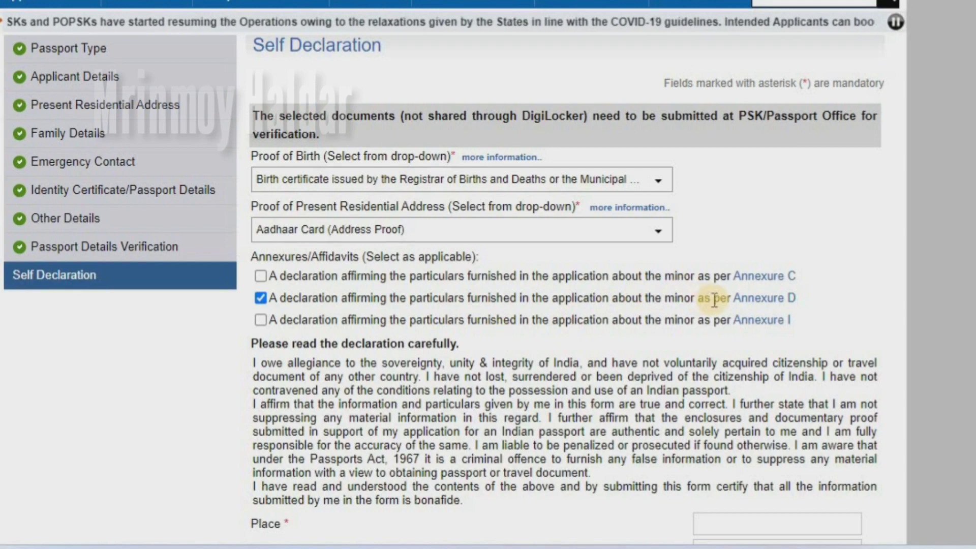
- Complete the Self Declaration with the place and the agreement to its terms, and submit the application form
scroll(766, 304, down, 2)
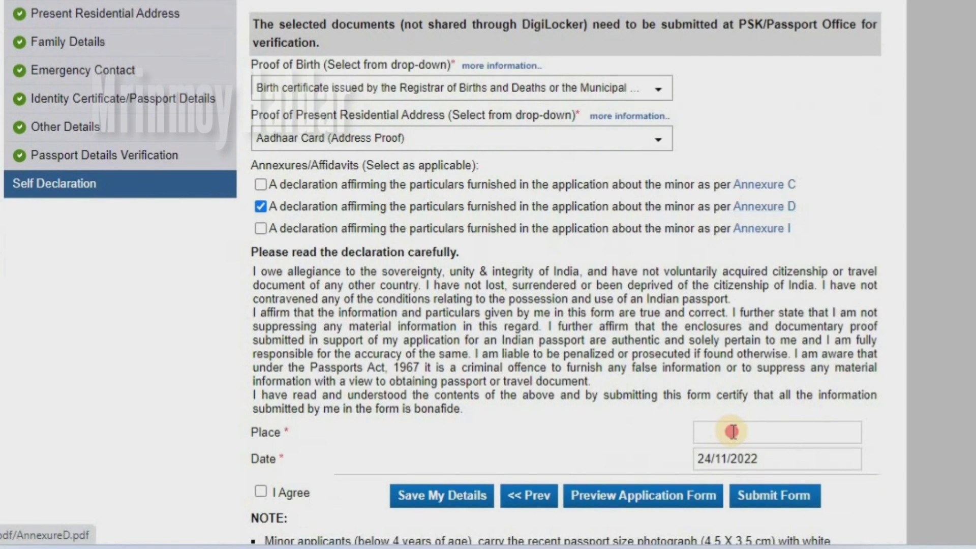
click(730, 433)
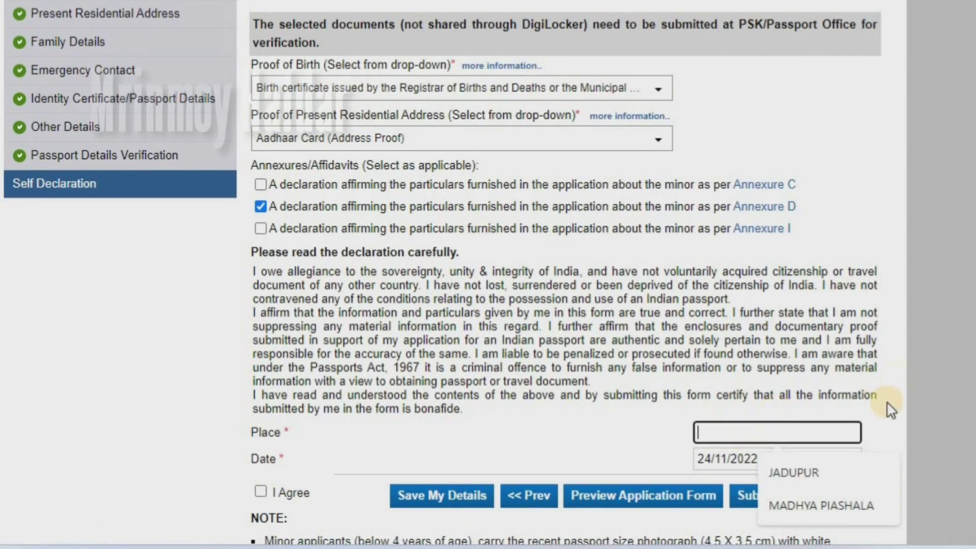
click(853, 413)
click(777, 432)
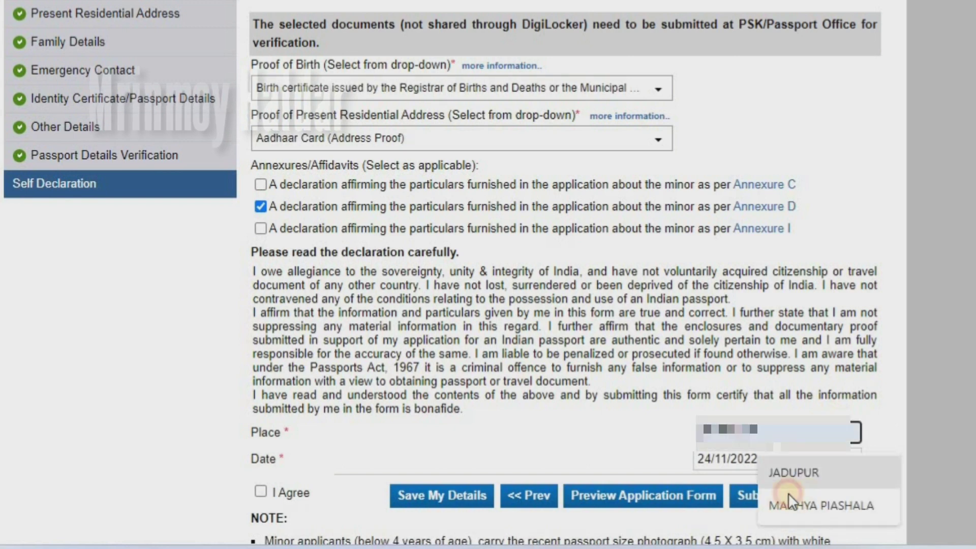
click(864, 524)
click(260, 492)
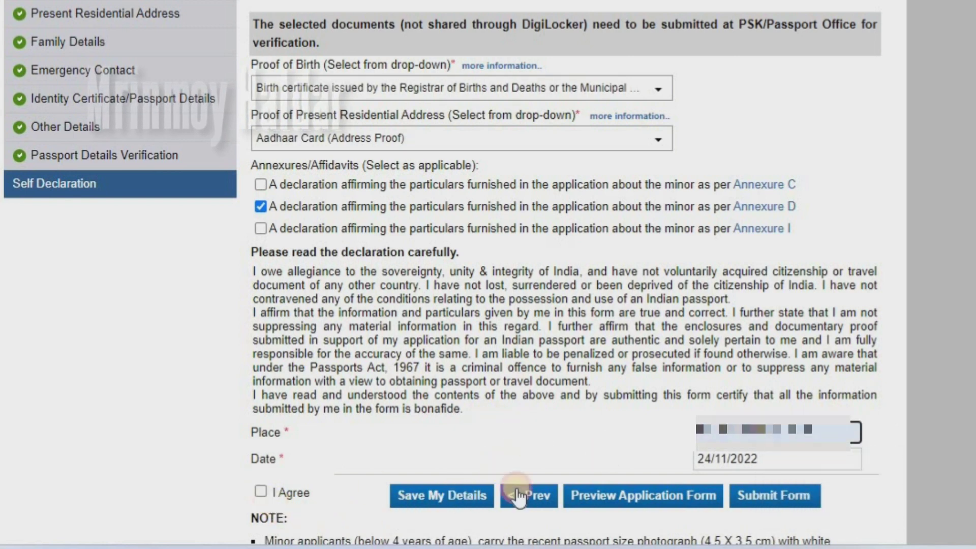
click(796, 497)
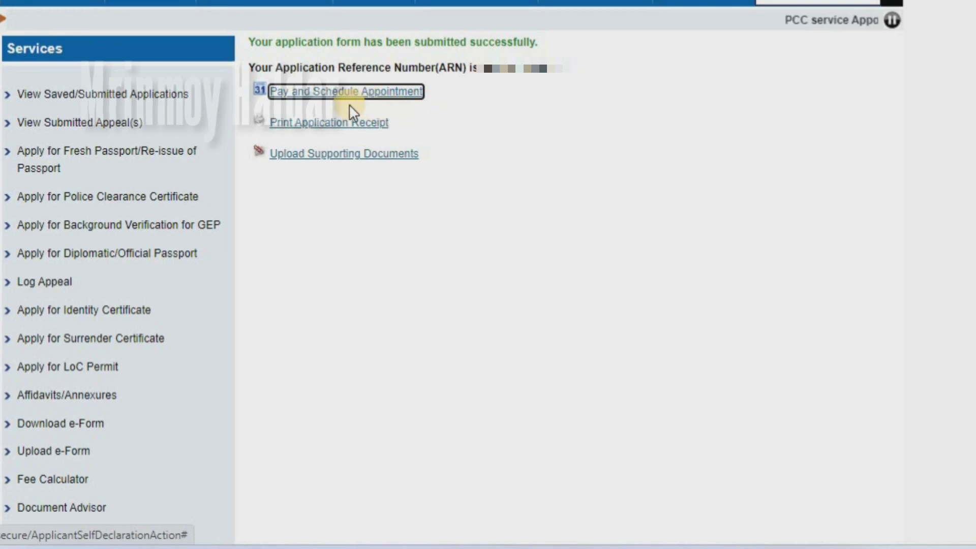